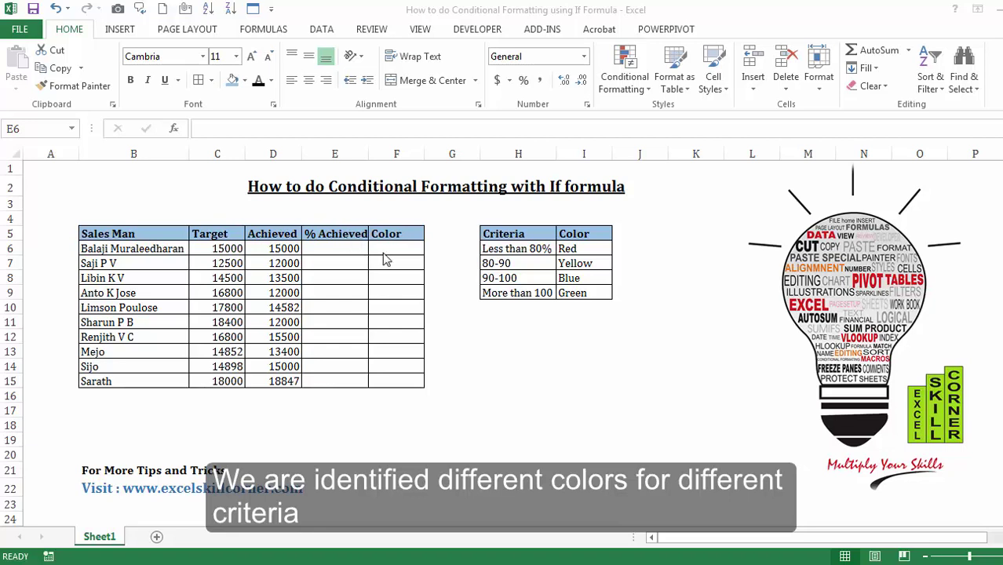
Enter =D6/C6*100 in E6 to compute the first salesman's % Achieved.
{"action": "key", "text": "alt+Tab"}
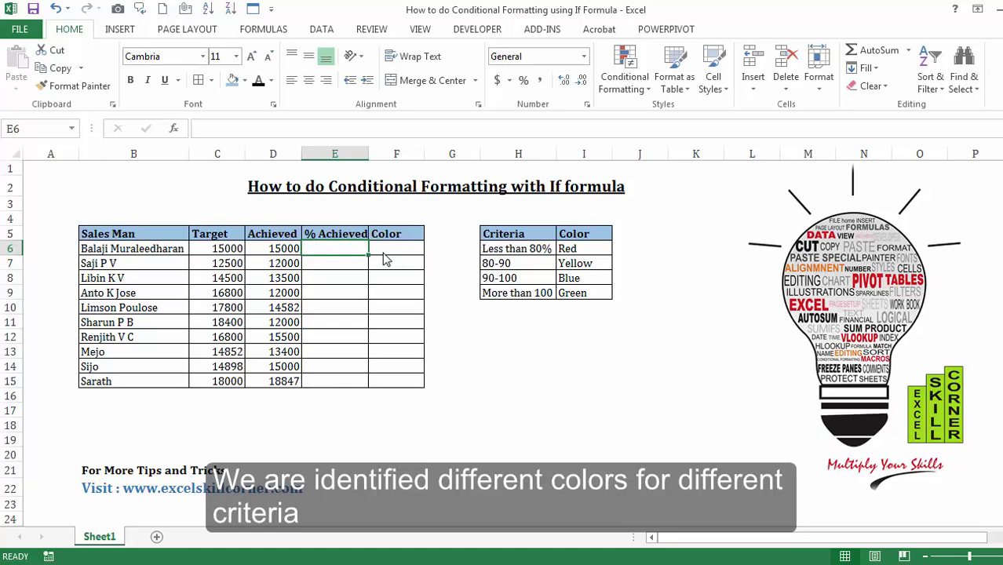
{"action": "type", "text": "="}
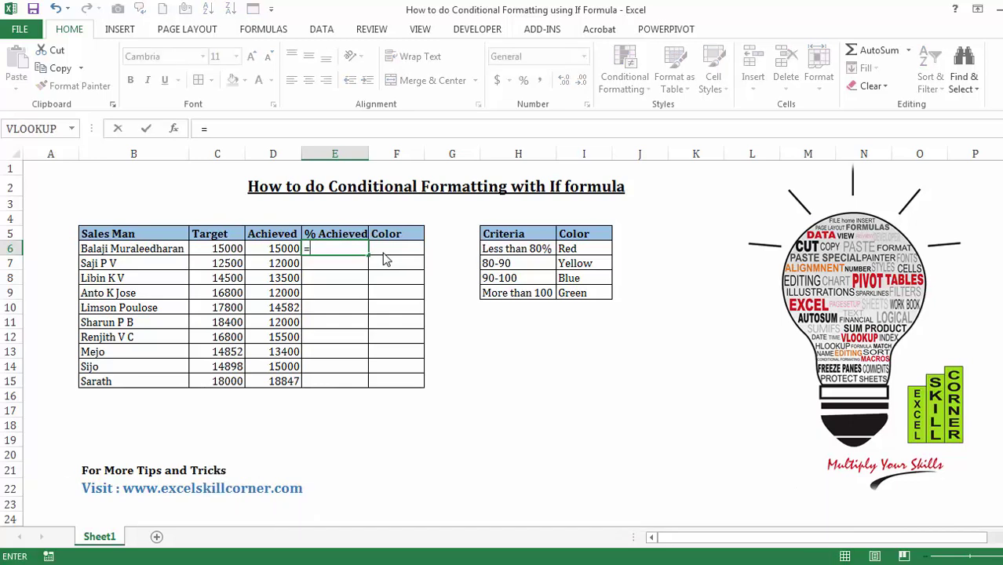
{"action": "key", "text": "Left"}
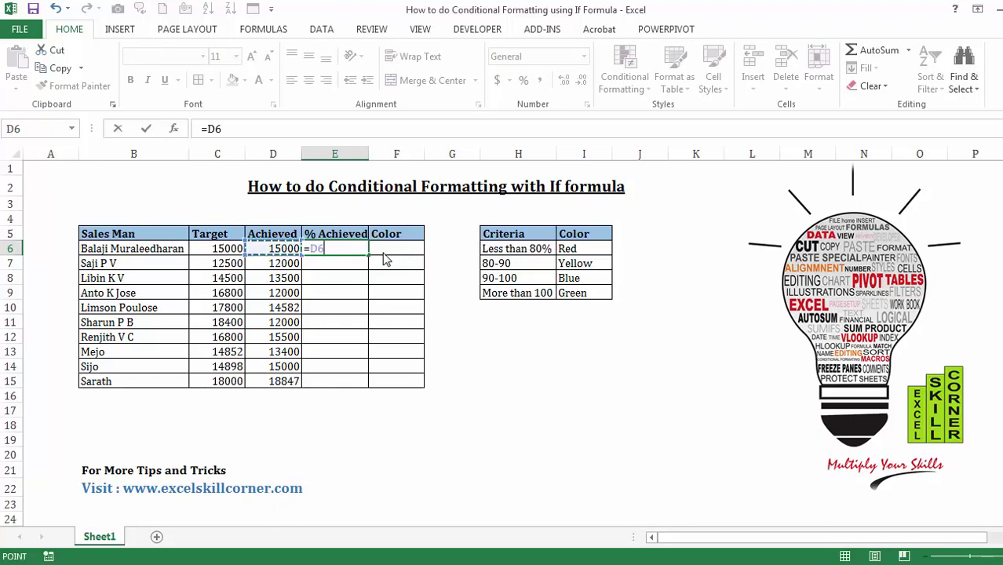
{"action": "type", "text": "/"}
{"action": "key", "text": "Left"}
{"action": "key", "text": "Left"}
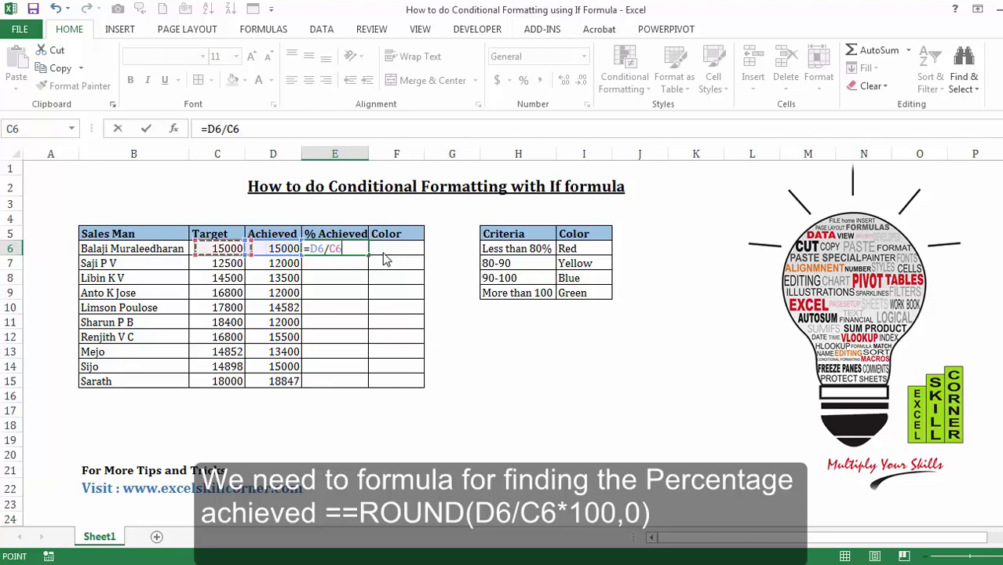
{"action": "type", "text": "*100"}
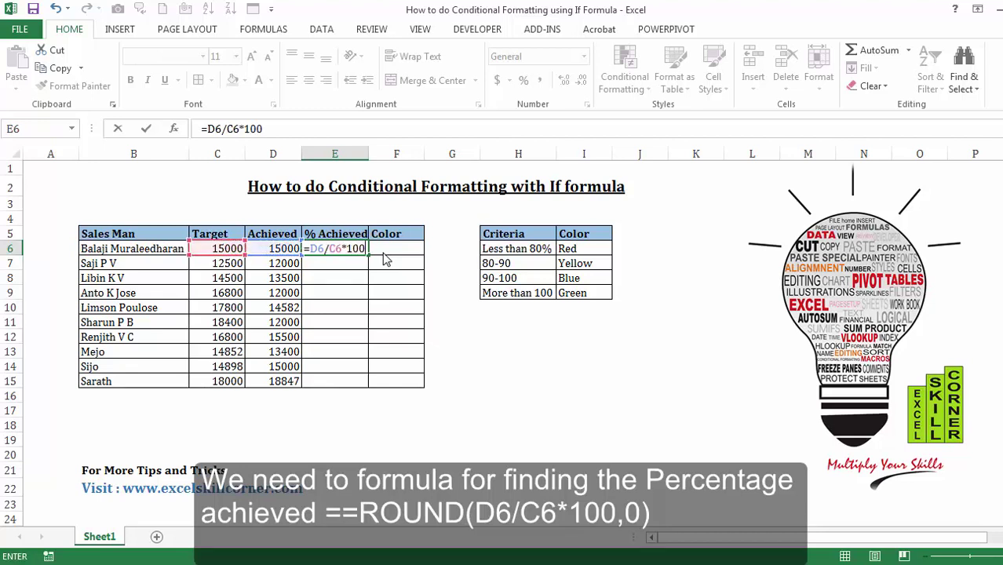
{"action": "key", "text": "Return"}
Fill the E6 percentage formula down through E15 and review the results.
{"action": "key", "text": "Up"}
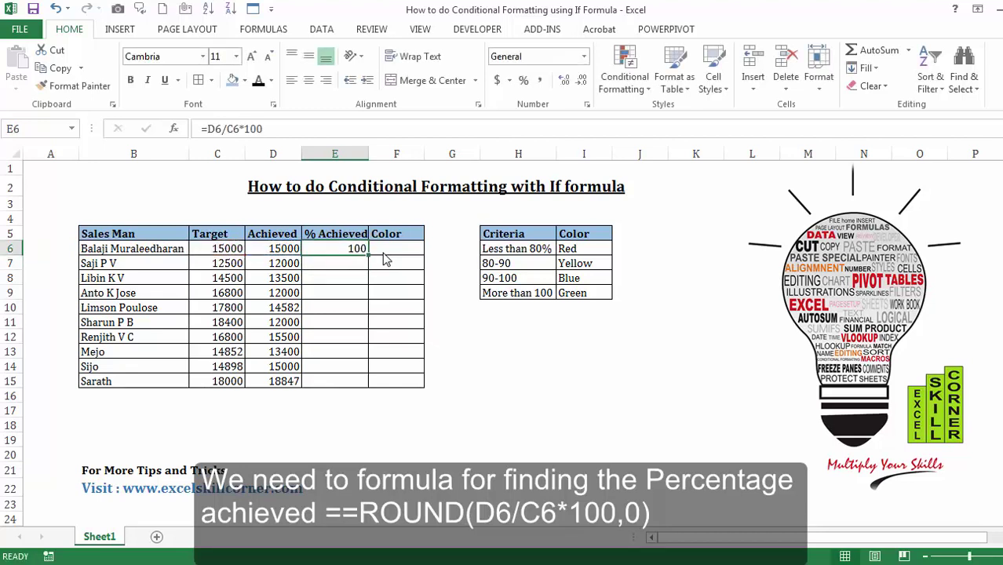
{"action": "key", "text": "shift+Down"}
{"action": "key", "text": "shift+Down"}
{"action": "key", "text": "shift+Down"}
{"action": "key", "text": "shift+Down"}
{"action": "key", "text": "shift+Down"}
{"action": "key", "text": "shift+Down"}
{"action": "key", "text": "shift+Down"}
{"action": "key", "text": "shift+Down"}
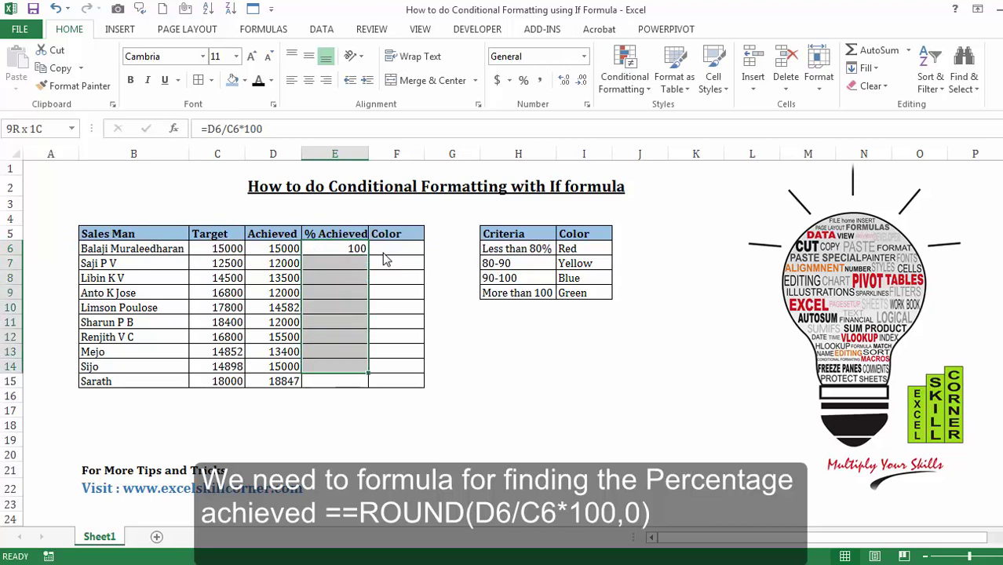
{"action": "key", "text": "shift+Down"}
{"action": "key", "text": "ctrl+d"}
{"action": "key", "text": "Down"}
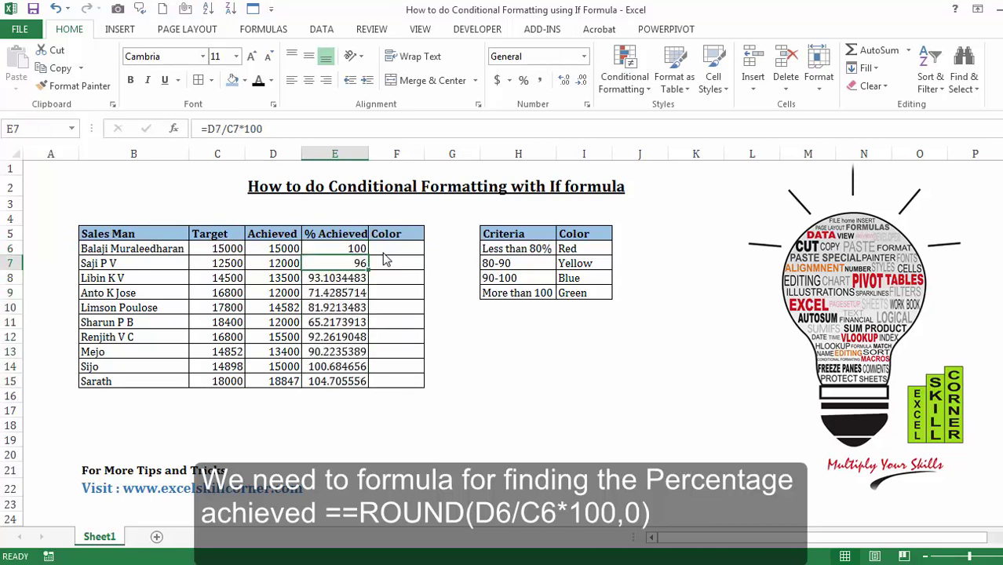
{"action": "key", "text": "Down"}
{"action": "key", "text": "Down"}
{"action": "key", "text": "Down"}
{"action": "key", "text": "Down"}
{"action": "key", "text": "Down"}
{"action": "key", "text": "Up"}
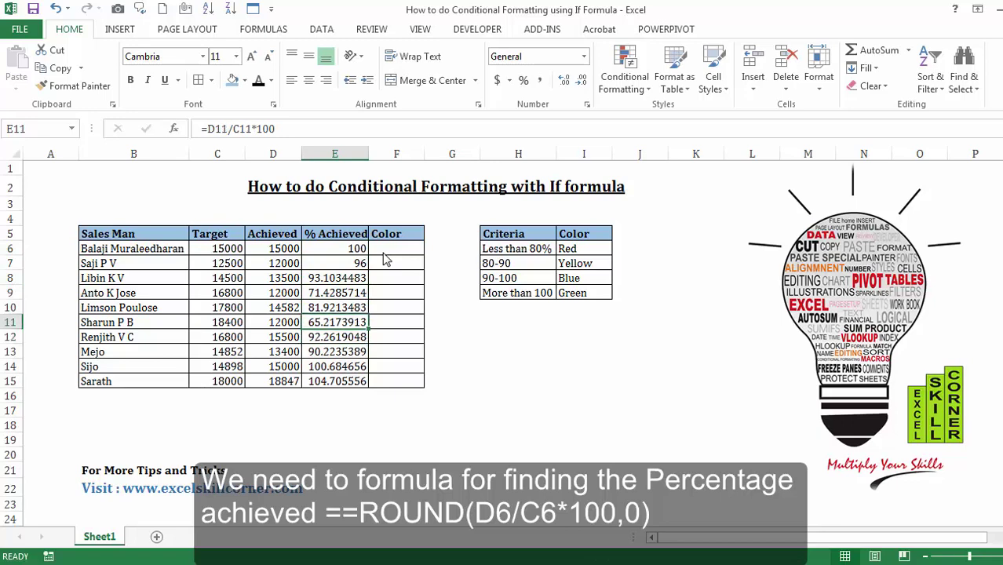
{"action": "key", "text": "Up"}
{"action": "key", "text": "Up"}
{"action": "key", "text": "Up"}
{"action": "key", "text": "Up"}
{"action": "key", "text": "Up"}
{"action": "key", "text": "Up"}
{"action": "key", "text": "Down"}
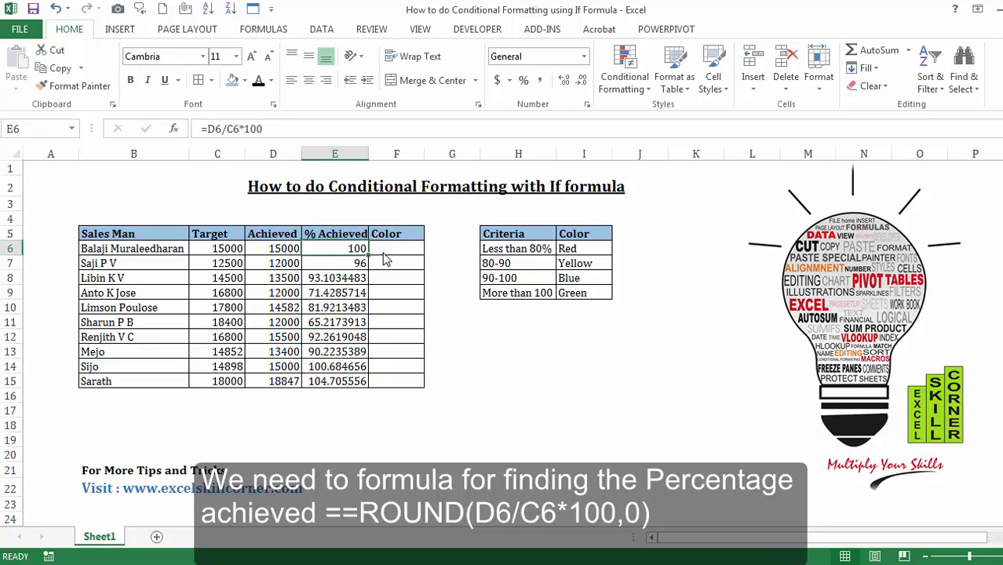
Wrap the E6 formula in ROUND so it reads =ROUND(D6/C6*100,0).
{"action": "left_click", "coordinate": [210, 129]}
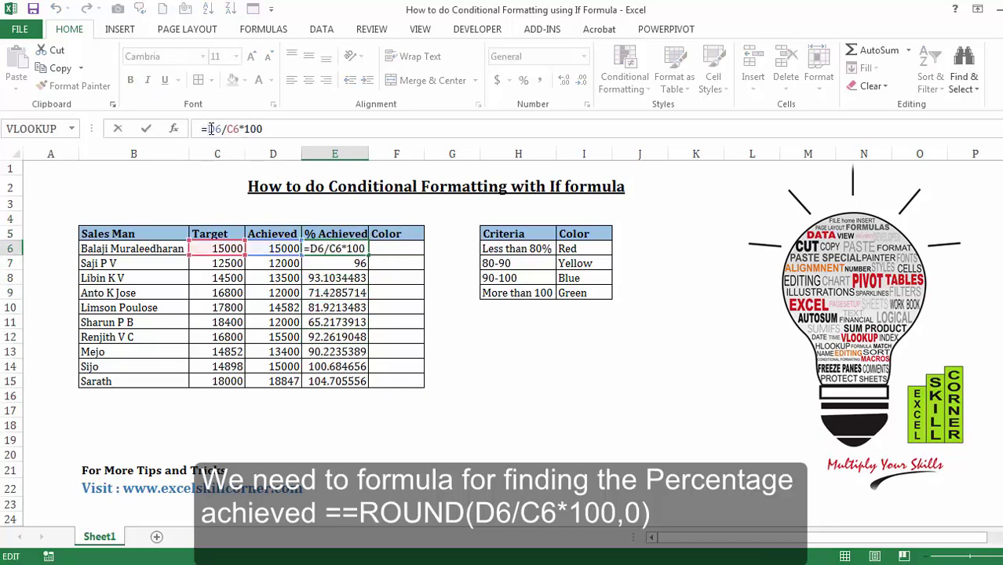
{"action": "type", "text": "ron"}
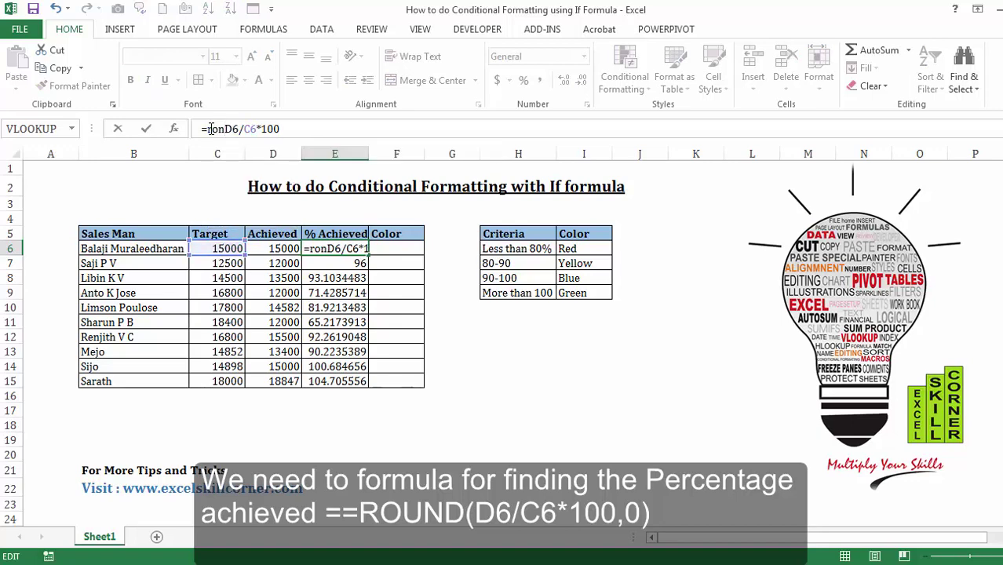
{"action": "key", "text": "BackSpace"}
{"action": "key", "text": "BackSpace"}
{"action": "key", "text": "BackSpace"}
{"action": "type", "text": "run"}
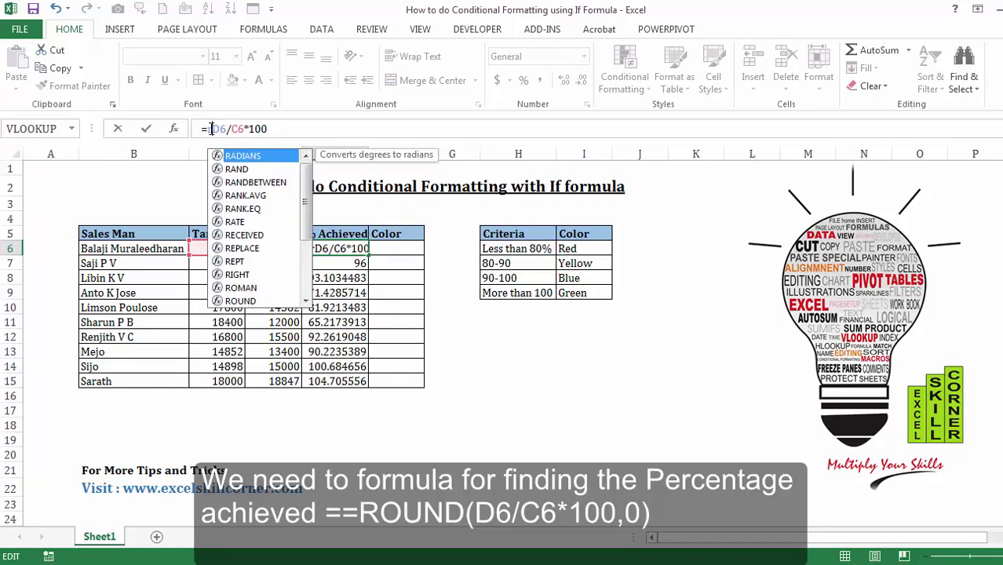
{"action": "type", "text": "d"}
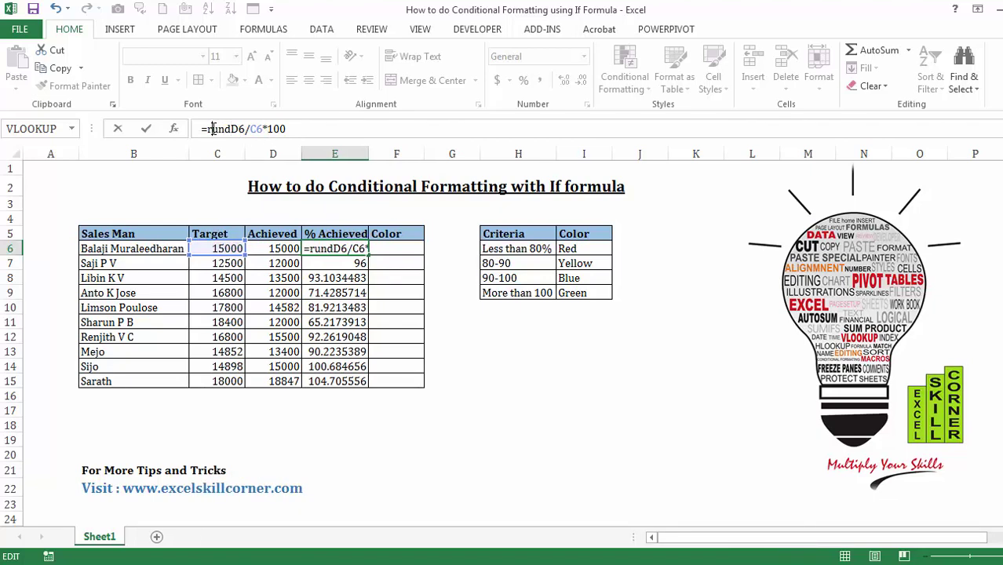
{"action": "key", "text": "BackSpace"}
{"action": "key", "text": "BackSpace"}
{"action": "key", "text": "BackSpace"}
{"action": "key", "text": "BackSpace"}
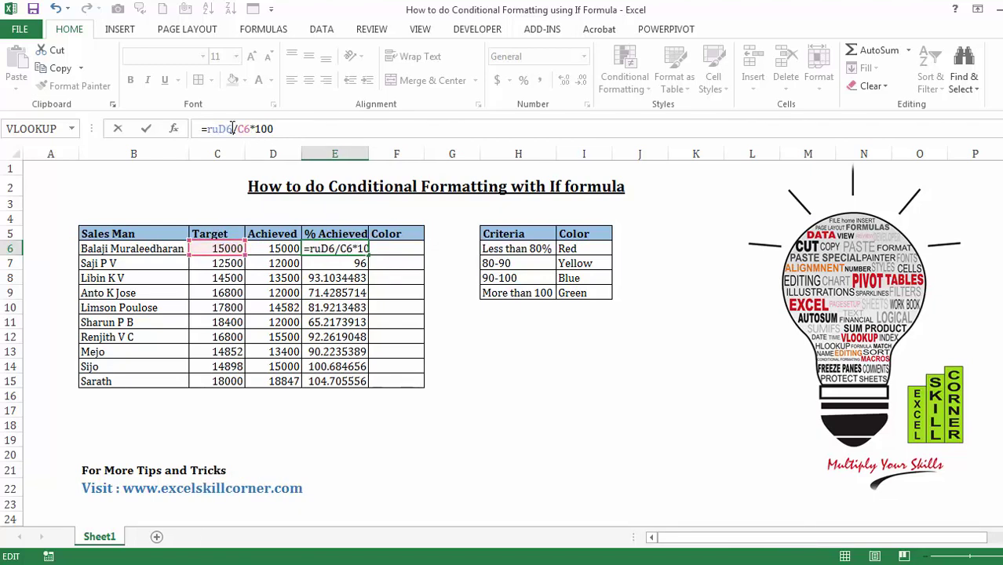
{"action": "type", "text": "Round"}
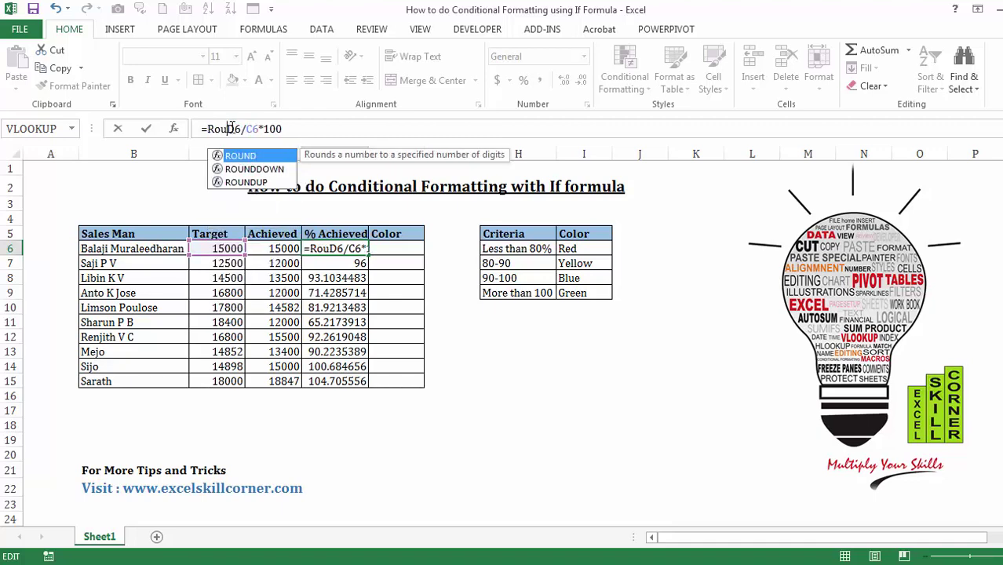
{"action": "type", "text": "("}
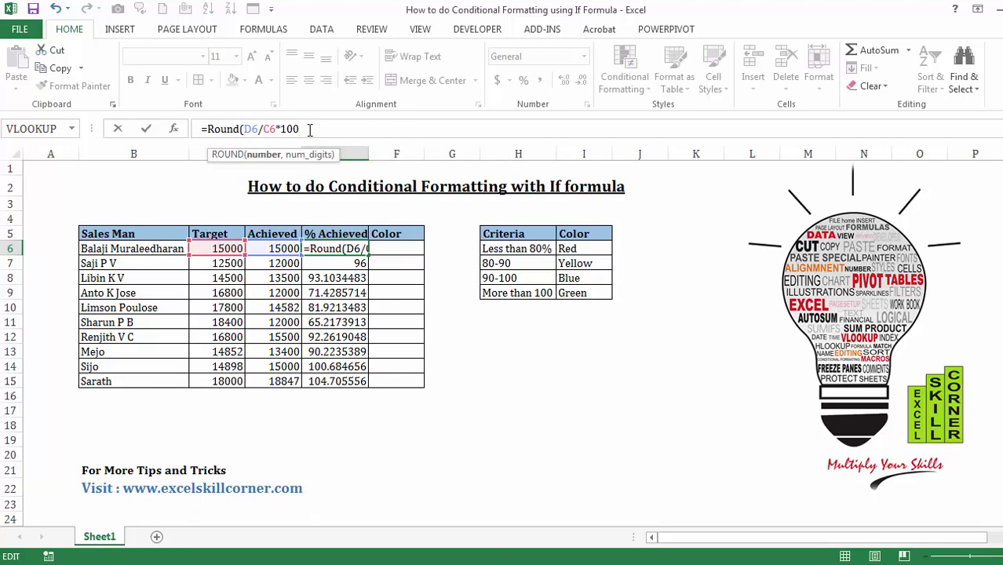
{"action": "type", "text": ",0"}
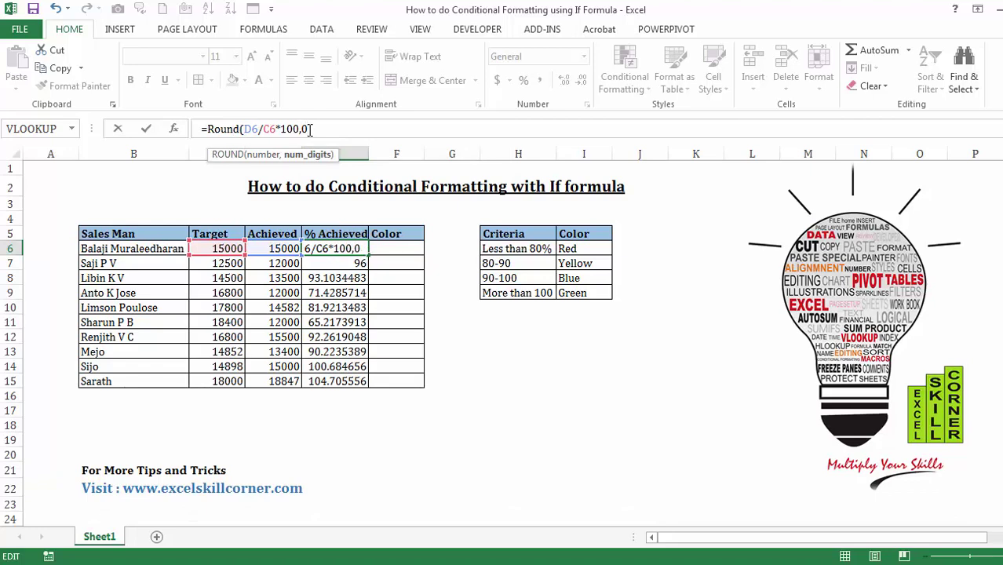
{"action": "type", "text": ")"}
{"action": "key", "text": "Return"}
Fill the rounded formula down E6:E15, then move to F6.
{"action": "key", "text": "Up"}
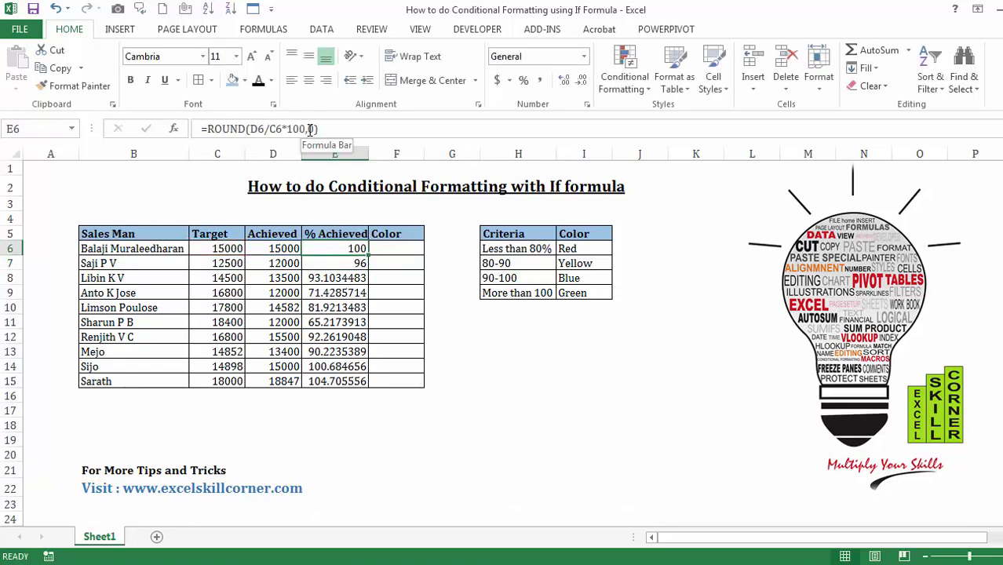
{"action": "key", "text": "ctrl+shift+Down"}
{"action": "key", "text": "ctrl+d"}
{"action": "key", "text": "Down"}
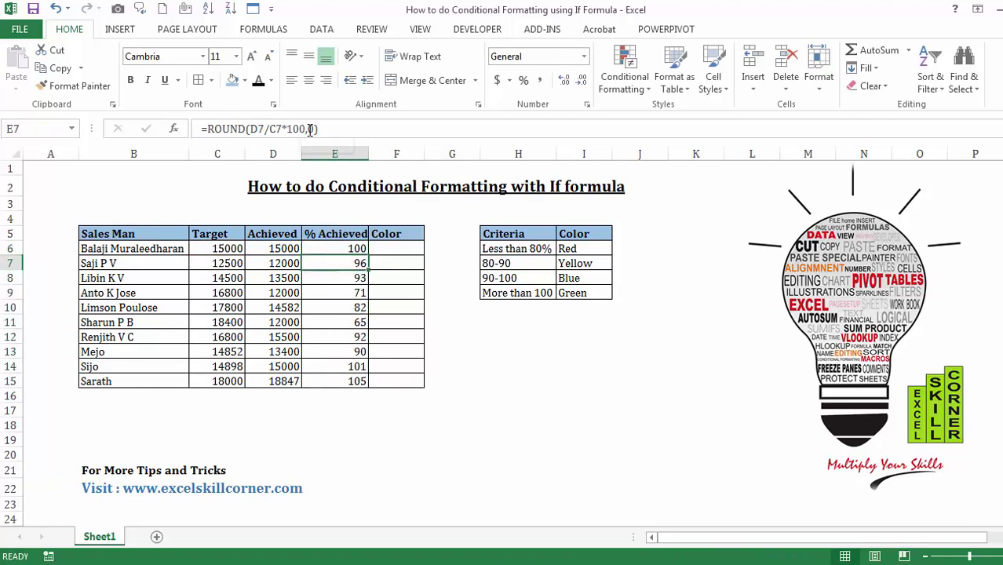
{"action": "key", "text": "Down"}
{"action": "key", "text": "Down"}
{"action": "key", "text": "Down"}
{"action": "key", "text": "Down"}
{"action": "key", "text": "Down"}
{"action": "key", "text": "Down"}
{"action": "key", "text": "Down"}
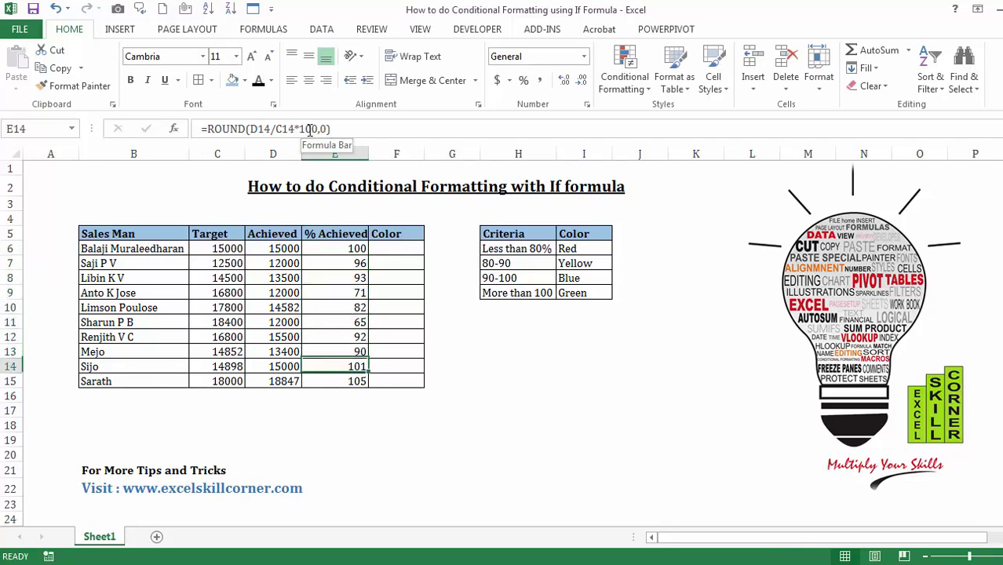
{"action": "key", "text": "Up"}
{"action": "key", "text": "Up"}
{"action": "key", "text": "Up"}
{"action": "key", "text": "Up"}
{"action": "key", "text": "Up"}
{"action": "key", "text": "Up"}
{"action": "key", "text": "Up"}
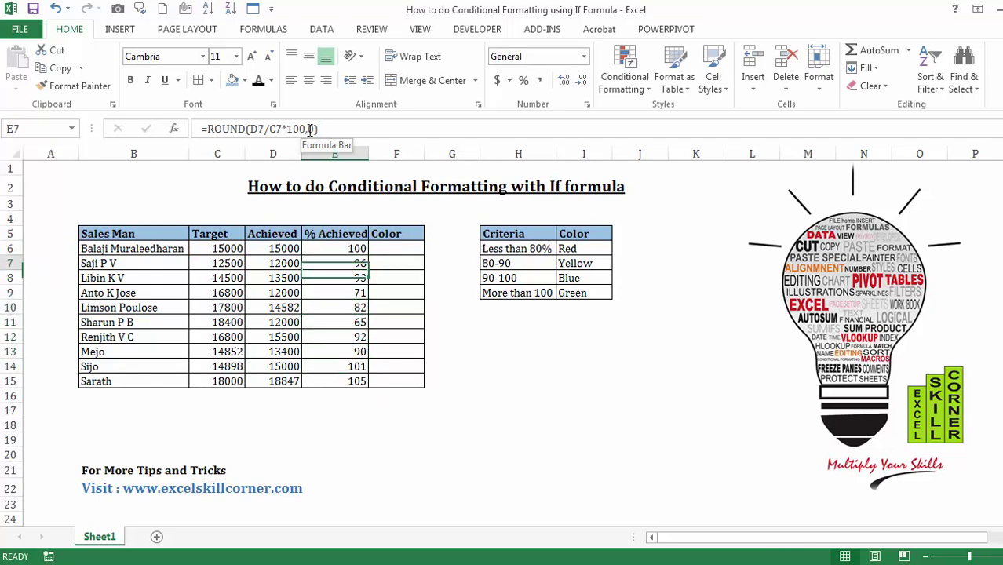
{"action": "key", "text": "Right"}
{"action": "key", "text": "Up"}
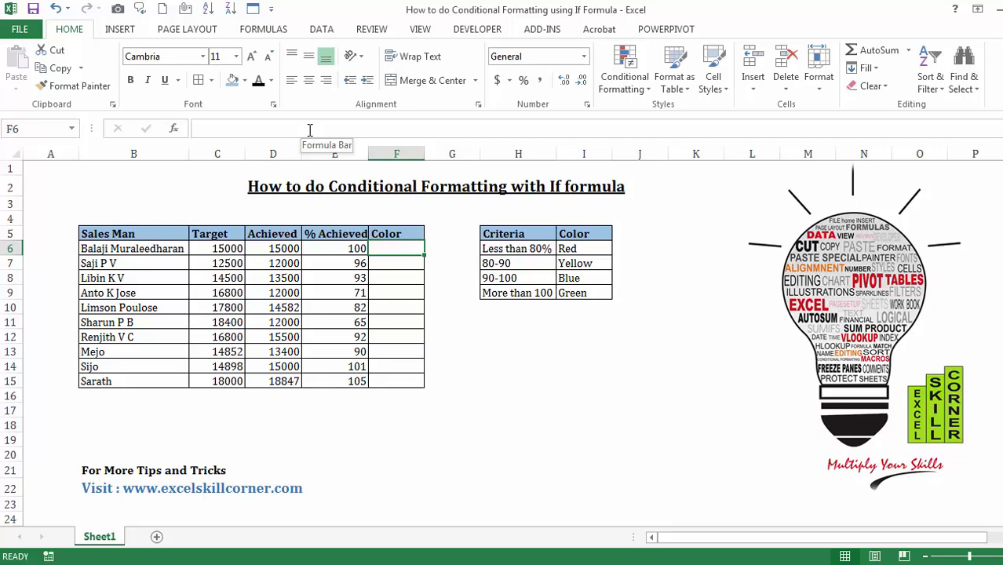
Start F6's nested IF: E6<=80 returns "Red", E6<=90 returns "Yellow".
{"action": "type", "text": "=i"}
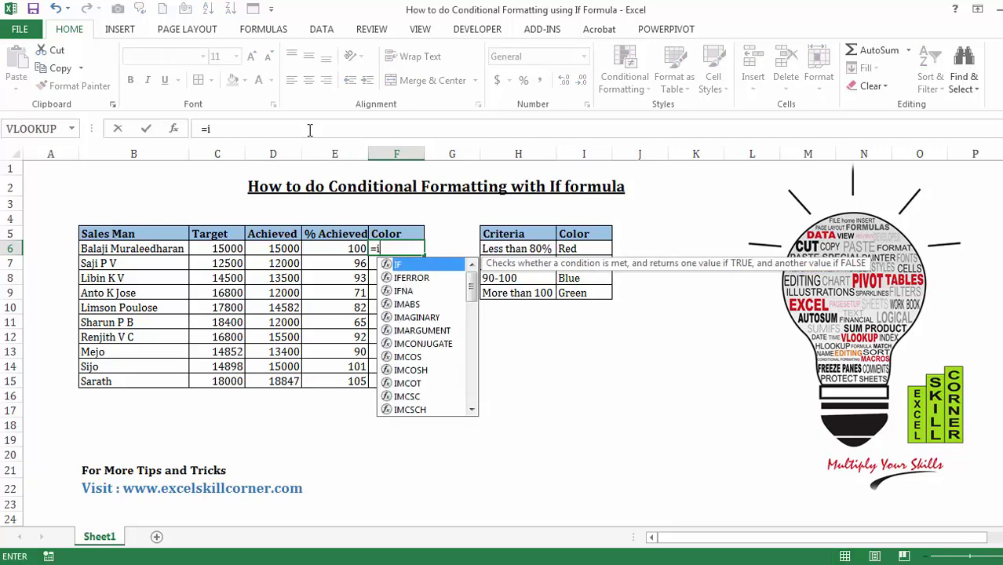
{"action": "type", "text": "f("}
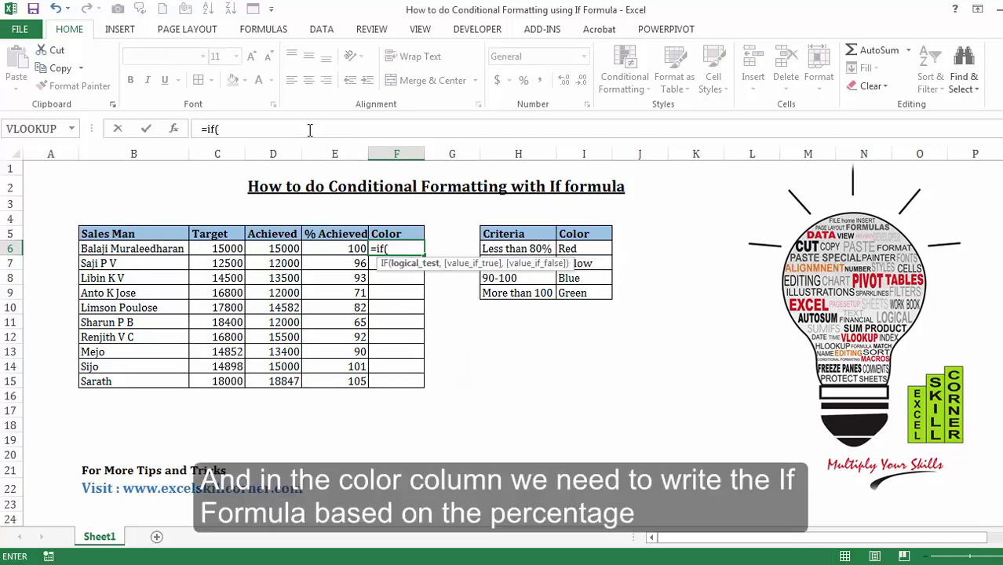
{"action": "key", "text": "Left"}
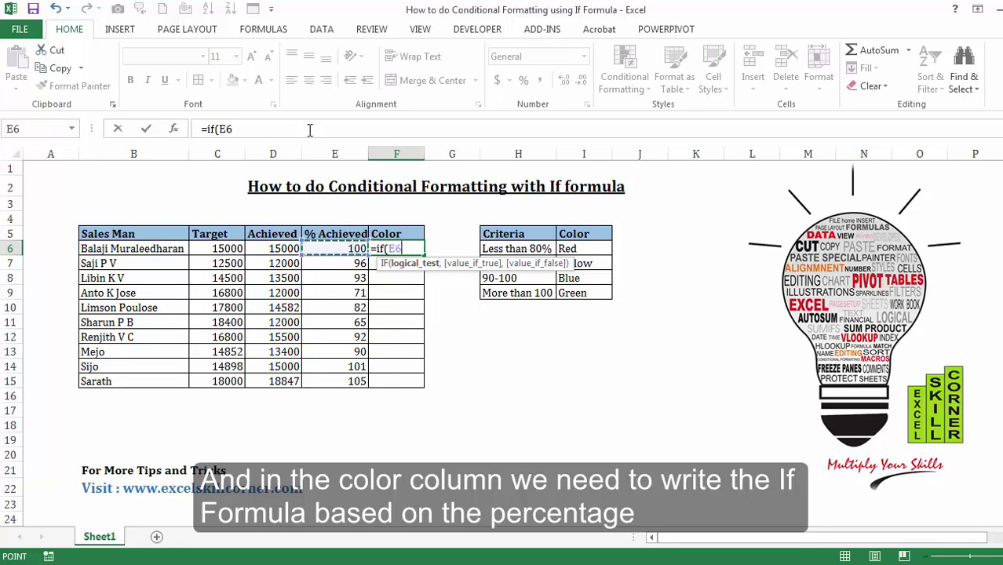
{"action": "type", "text": "<="}
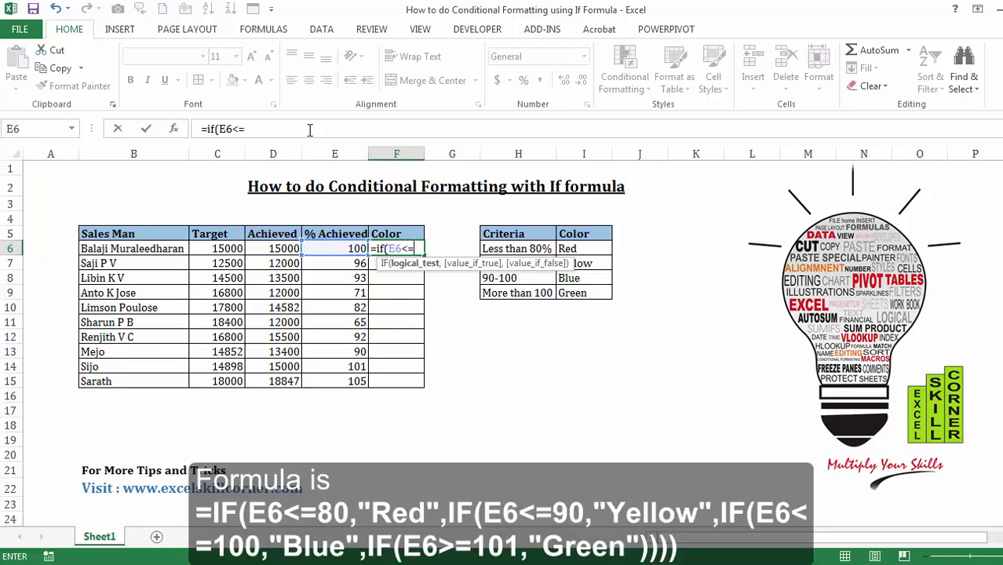
{"action": "type", "text": "80,\"Re"}
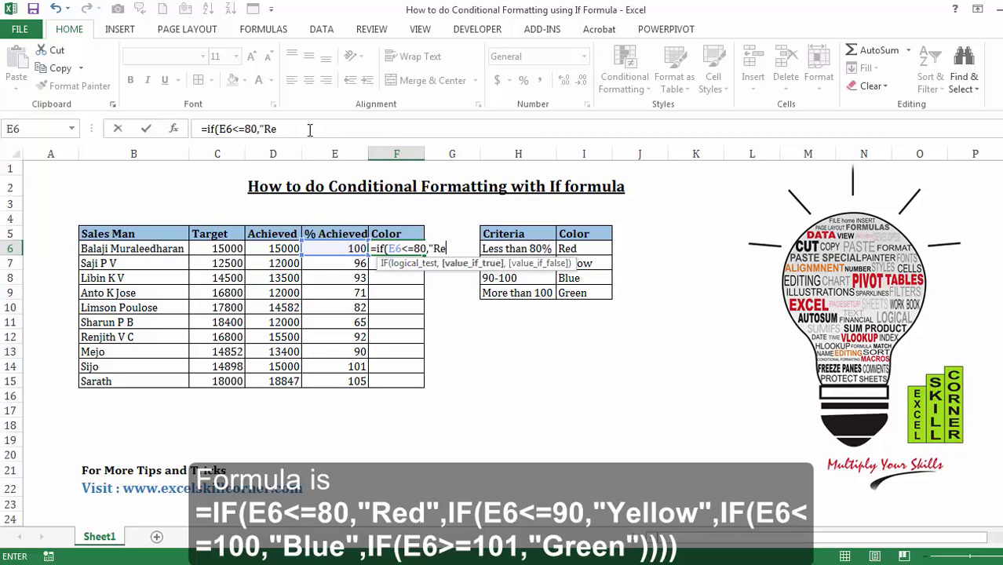
{"action": "type", "text": "d\",if"}
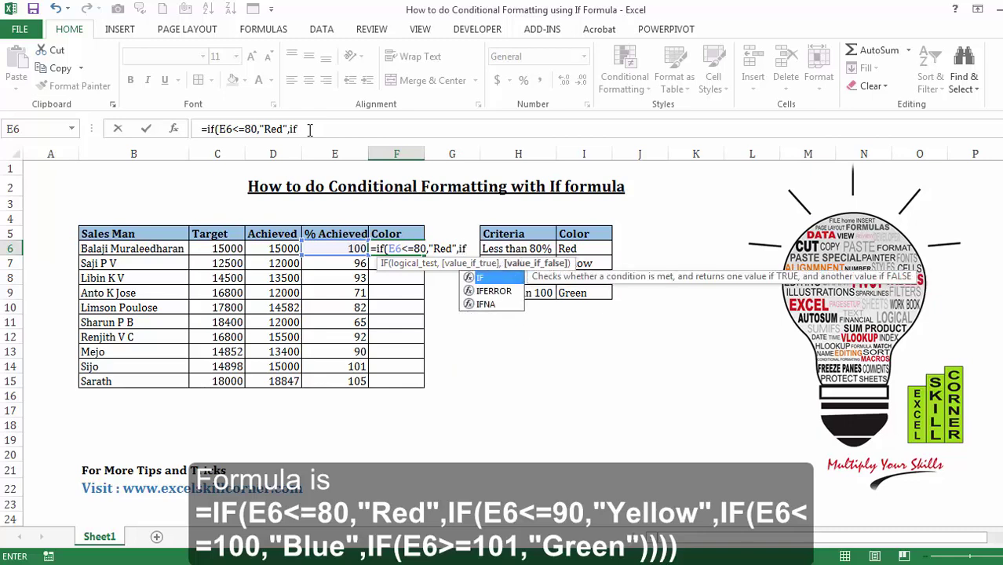
{"action": "type", "text": "("}
{"action": "key", "text": "Left"}
{"action": "key", "text": "Left"}
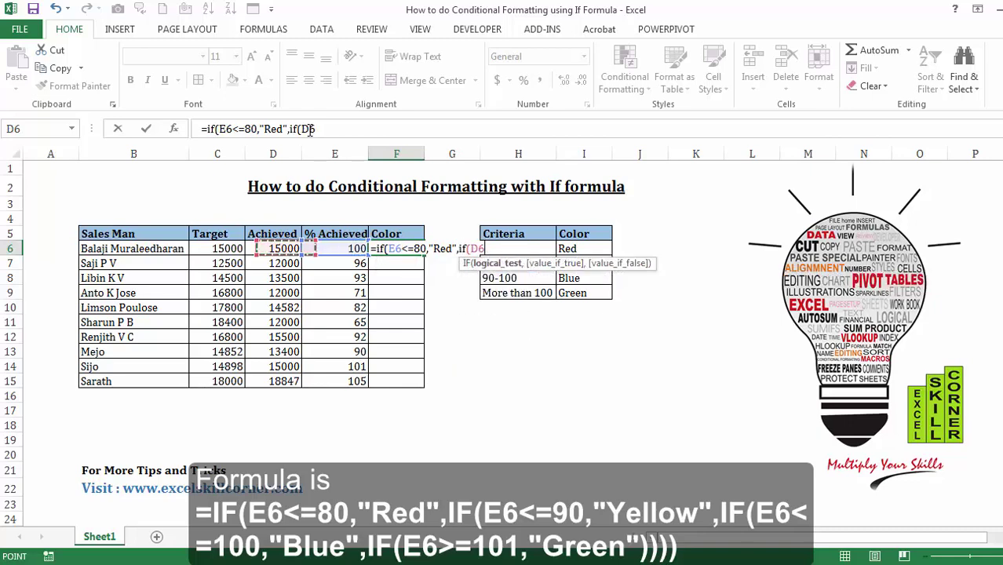
{"action": "key", "text": "Right"}
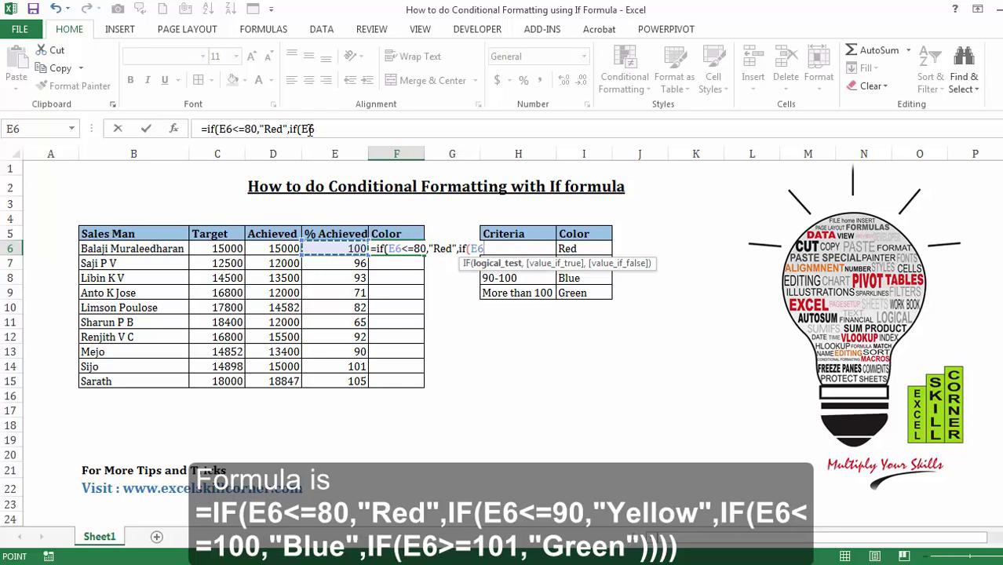
{"action": "type", "text": "<="}
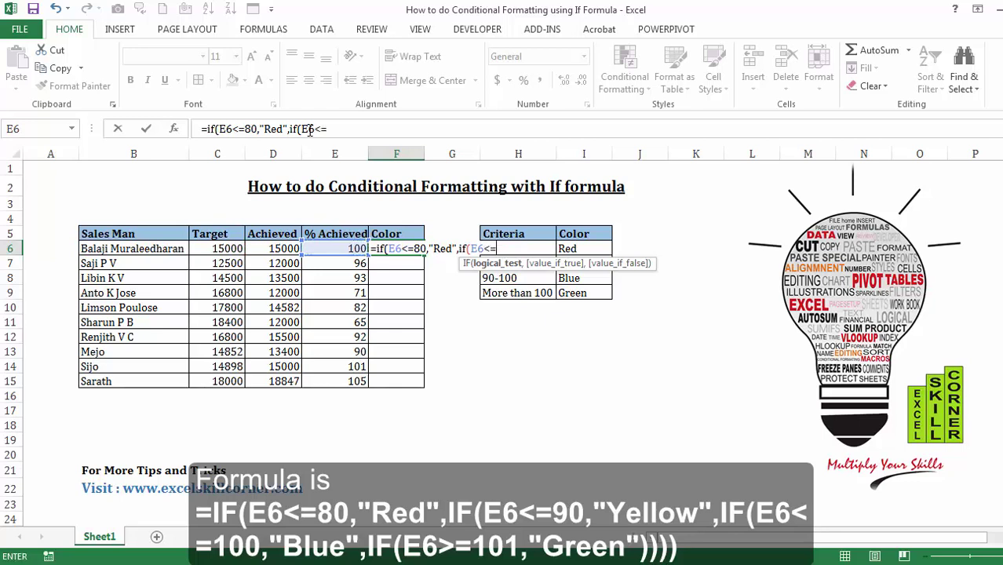
{"action": "type", "text": "90,"}
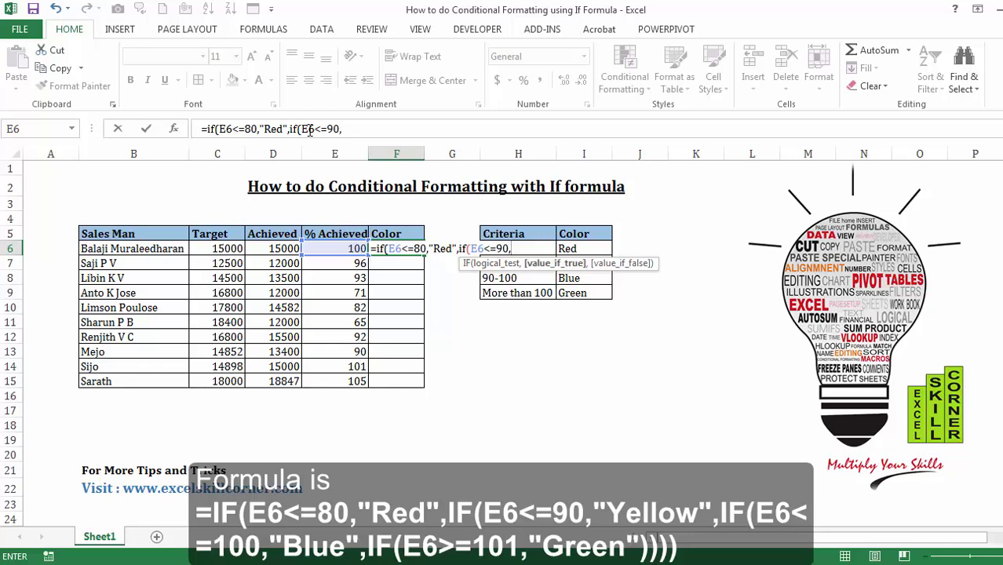
{"action": "type", "text": "\"Yellow\","}
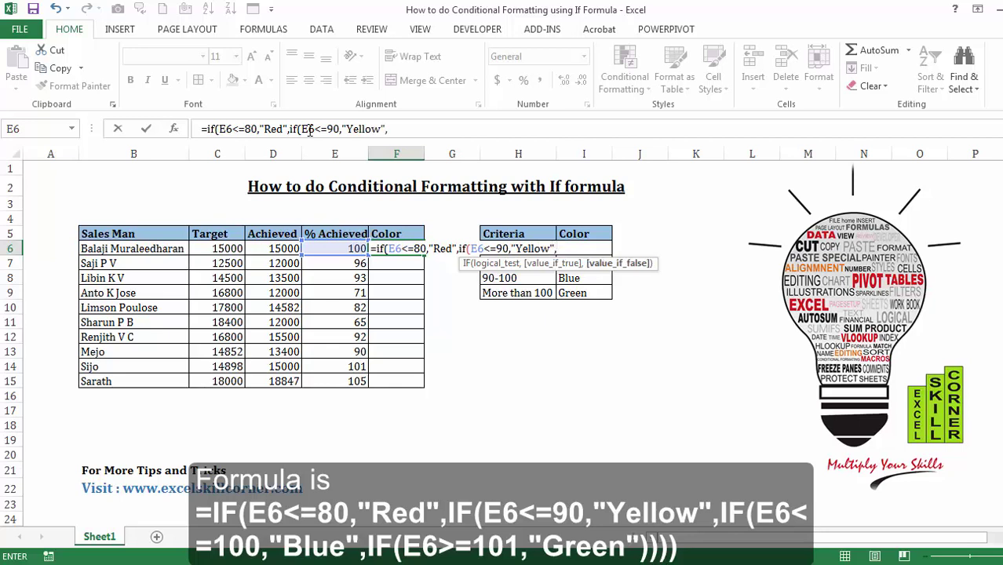
{"action": "type", "text": "if"}
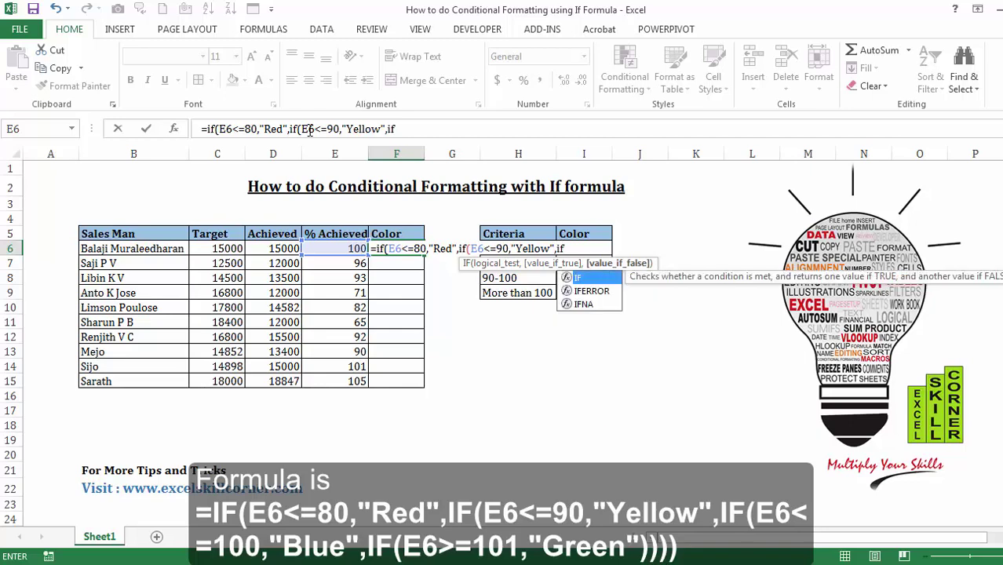
{"action": "type", "text": "("}
Finish the IF with E6<=100 returning "Blue" and E6>=101 returning "Green".
{"action": "key", "text": "Left"}
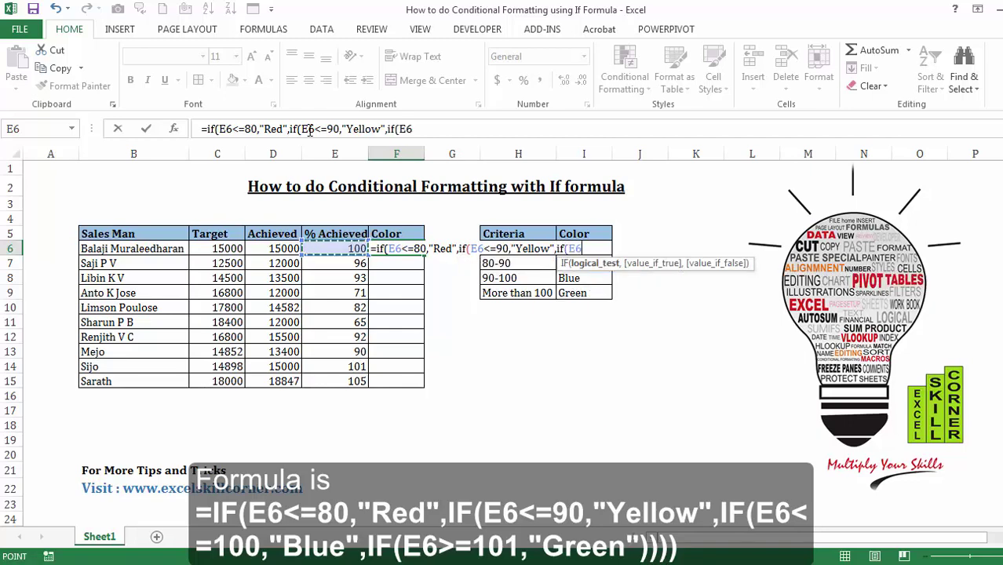
{"action": "type", "text": "<=100,\""}
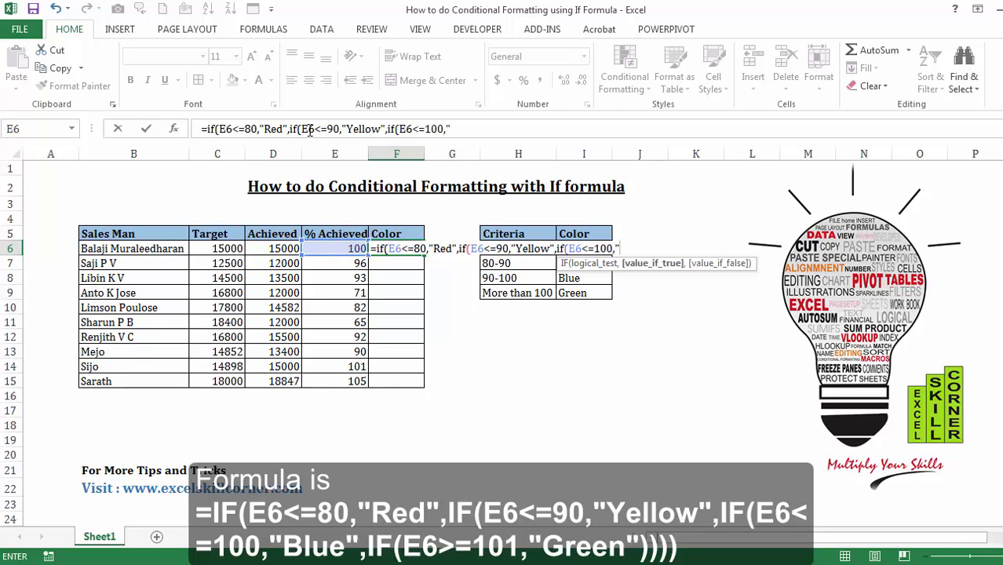
{"action": "type", "text": "Blue\","}
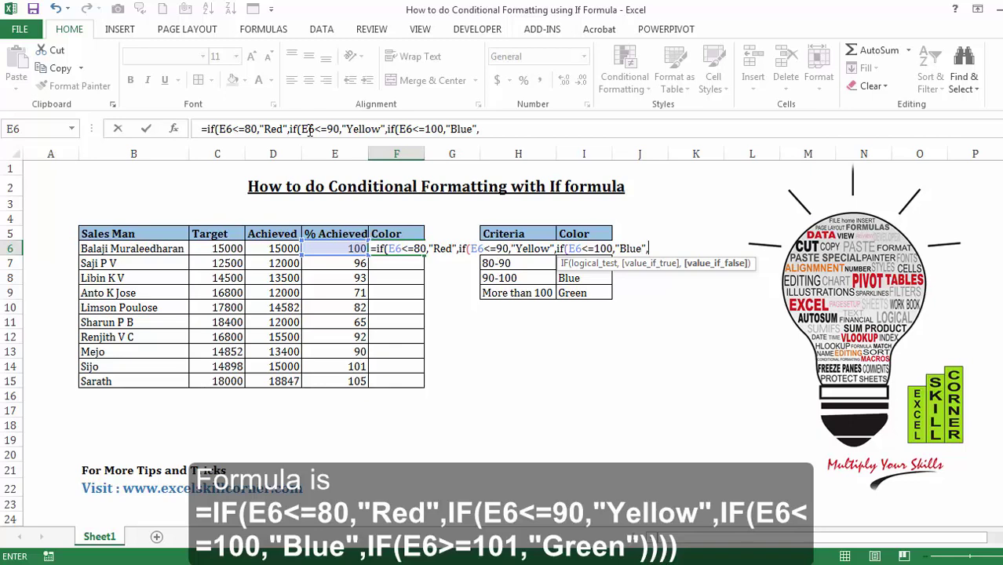
{"action": "type", "text": "if("}
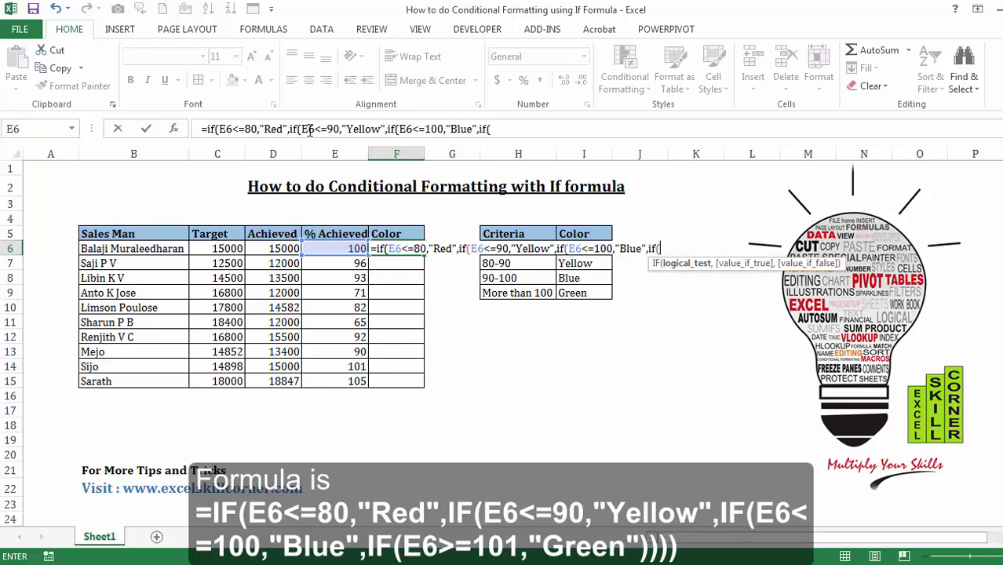
{"action": "key", "text": "Left"}
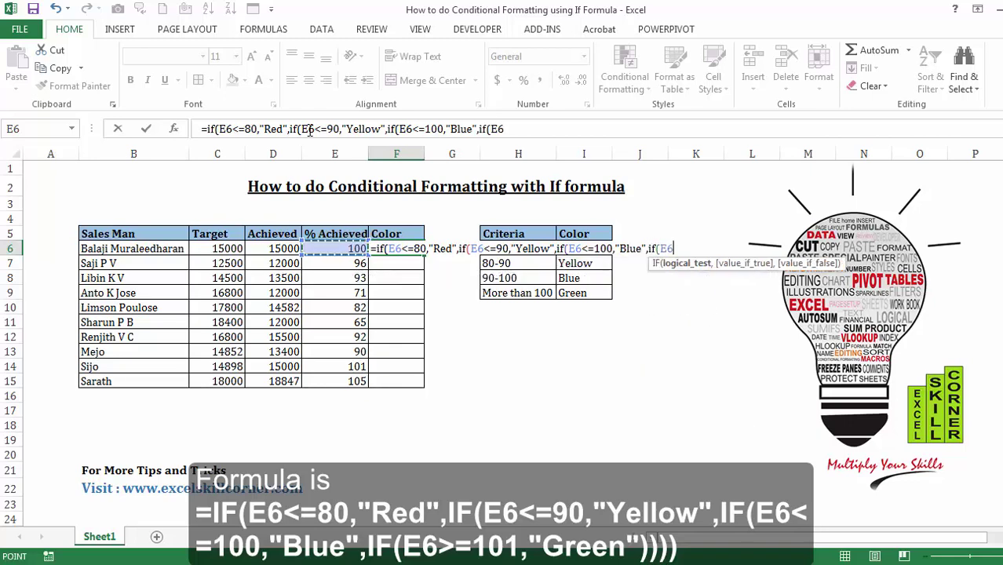
{"action": "type", "text": ">=1"}
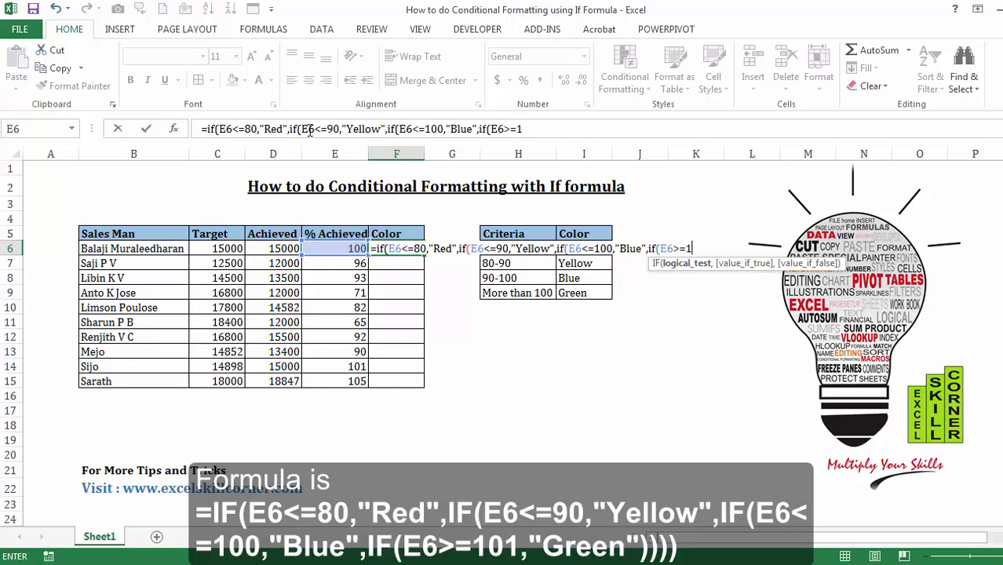
{"action": "type", "text": "01,\""}
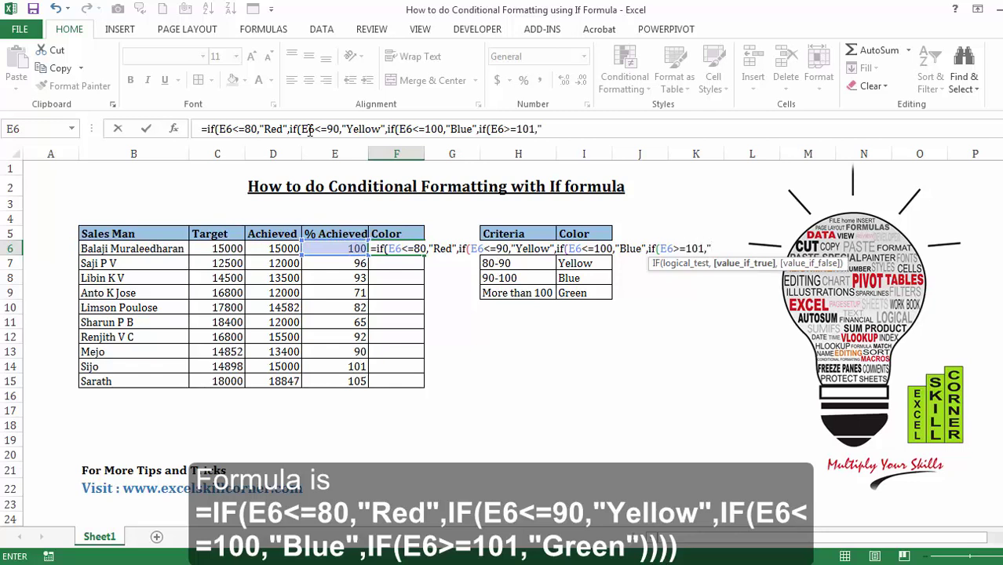
{"action": "type", "text": "Green"}
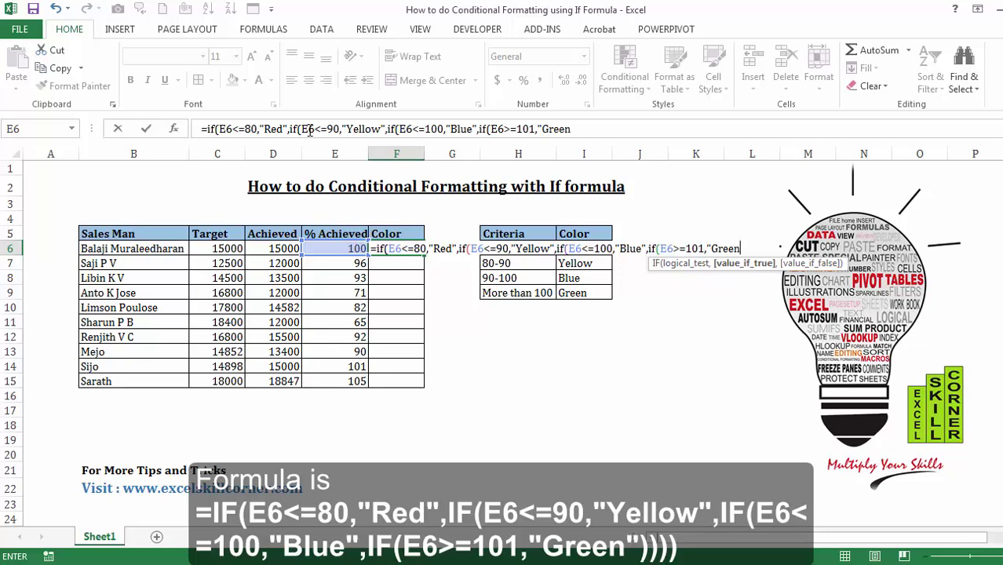
{"action": "type", "text": "\"))))"}
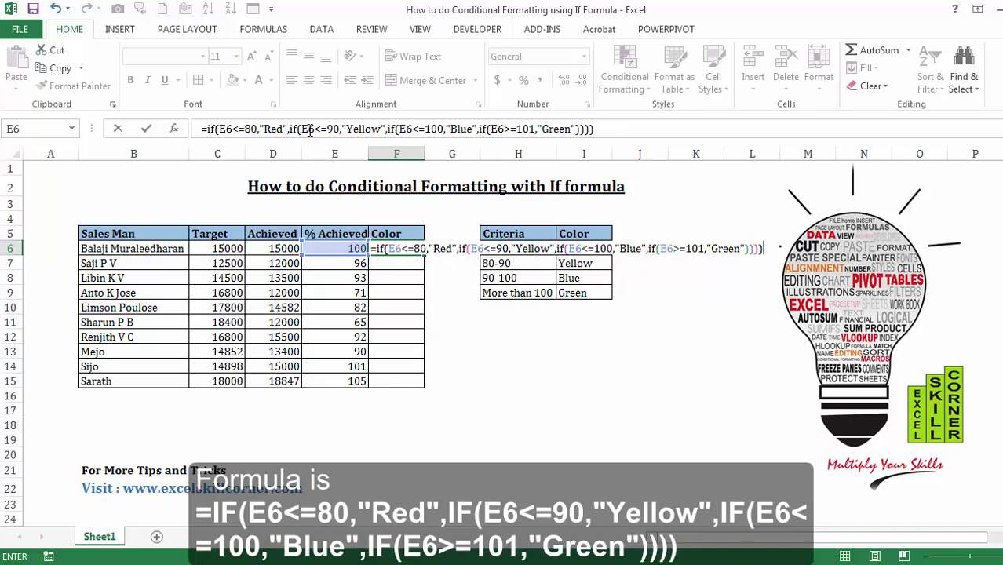
{"action": "key", "text": "Return"}
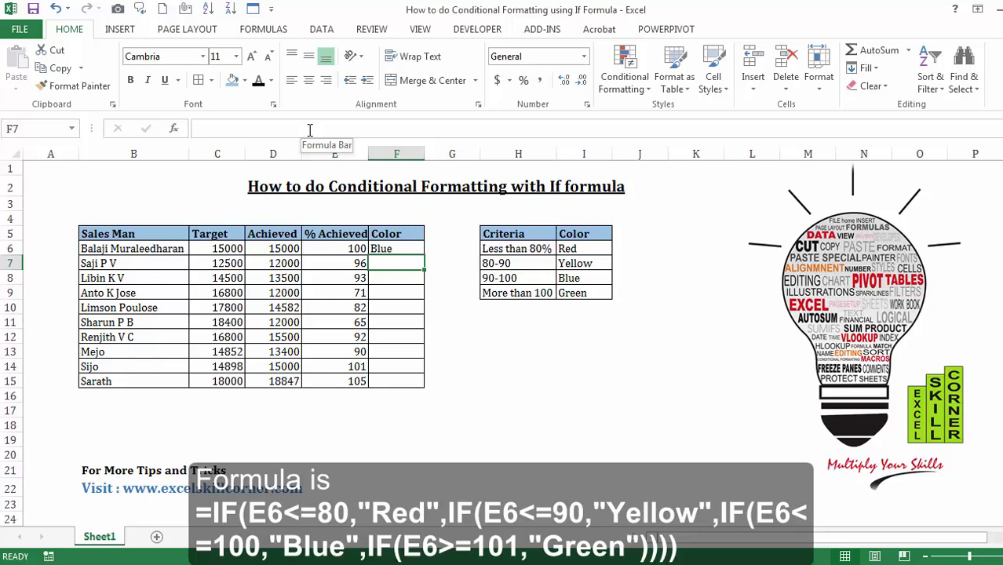
Fill the F6 color formula down through F15.
{"action": "key", "text": "Down"}
{"action": "key", "text": "Right"}
{"action": "key", "text": "Right"}
{"action": "key", "text": "Right"}
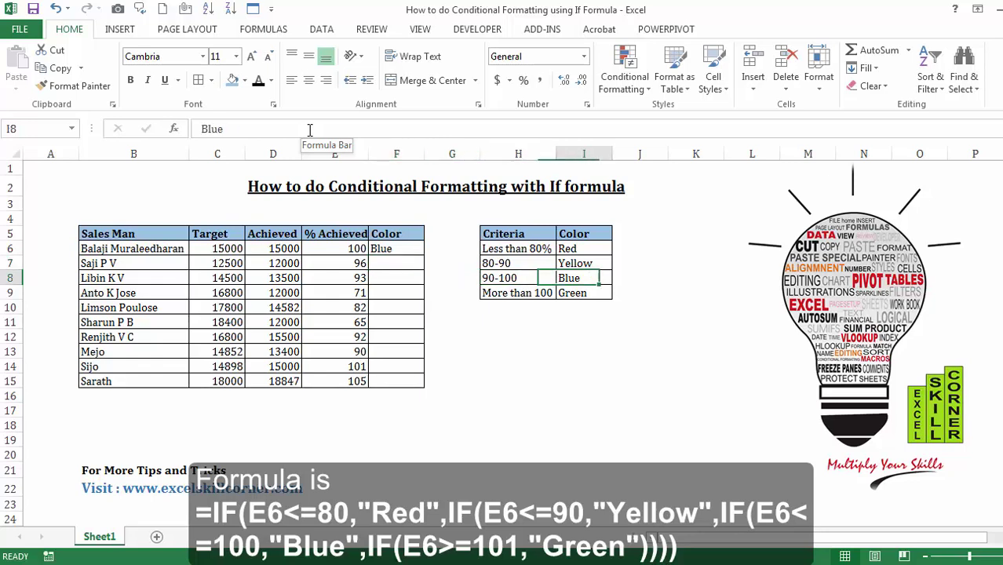
{"action": "key", "text": "Left"}
{"action": "key", "text": "Left"}
{"action": "key", "text": "Left"}
{"action": "key", "text": "Left"}
{"action": "key", "text": "Down"}
{"action": "key", "text": "Down"}
{"action": "key", "text": "Down"}
{"action": "key", "text": "Down"}
{"action": "key", "text": "Down"}
{"action": "key", "text": "Down"}
{"action": "key", "text": "Down"}
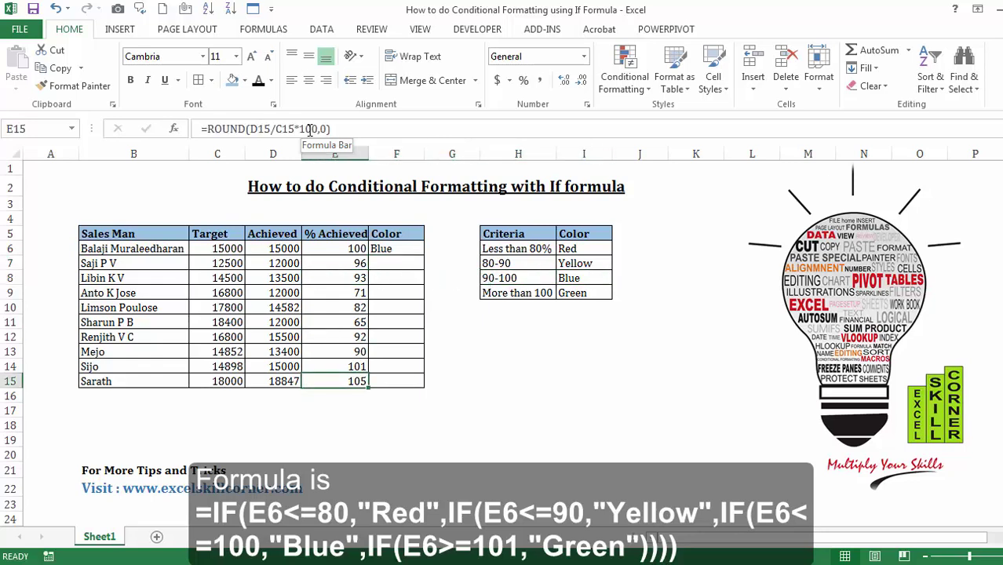
{"action": "key", "text": "Right"}
{"action": "key", "text": "ctrl+shift+Up"}
{"action": "key", "text": "ctrl+d"}
{"action": "key", "text": "Down"}
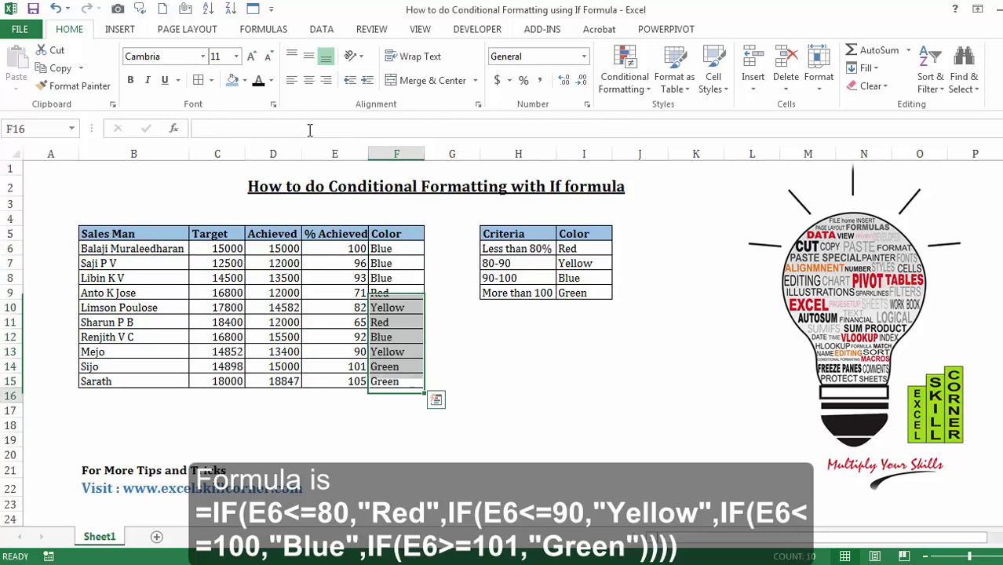
Check the color results against the criteria table and reselect F6:F15.
{"action": "key", "text": "Up"}
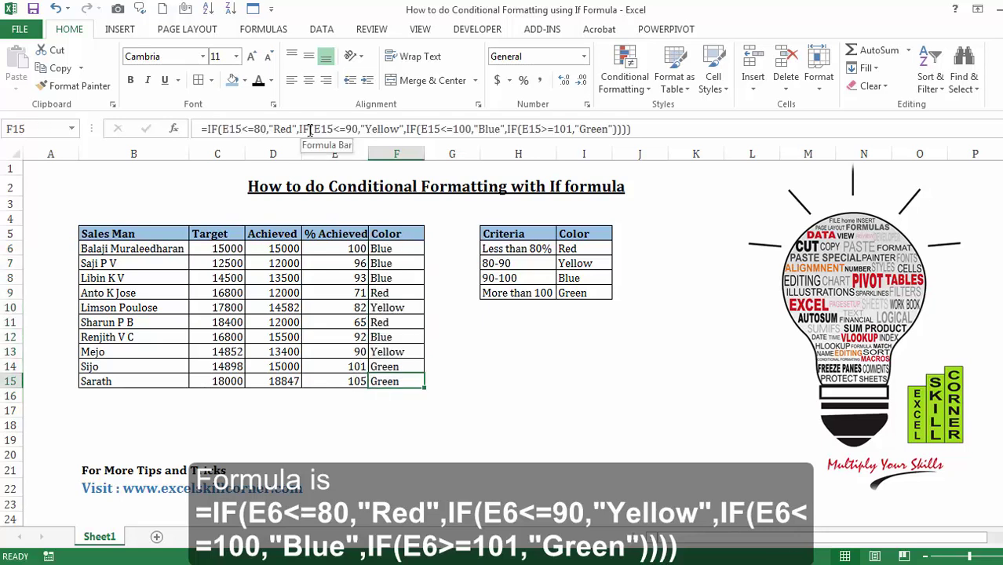
{"action": "key", "text": "Up"}
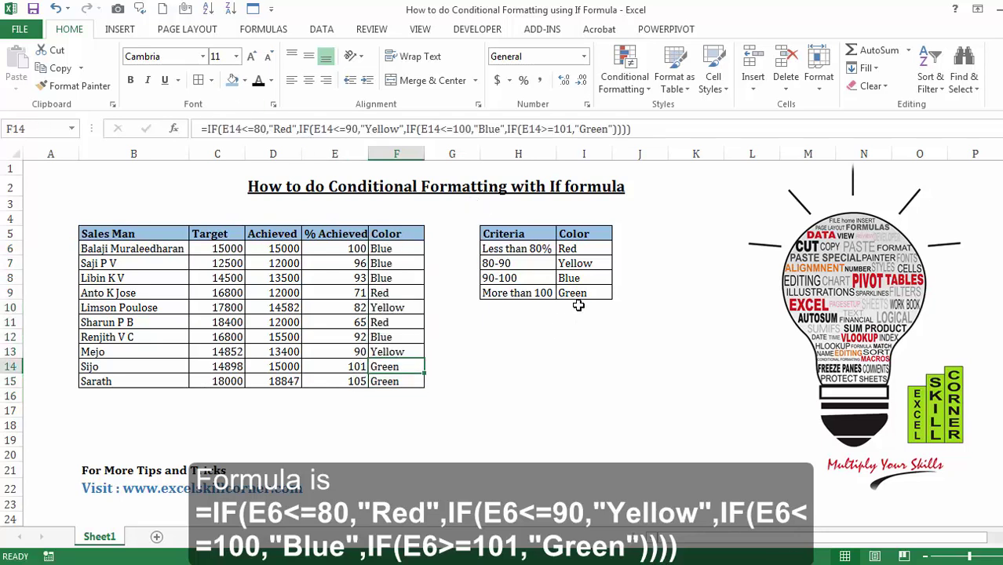
{"action": "left_click", "coordinate": [409, 348]}
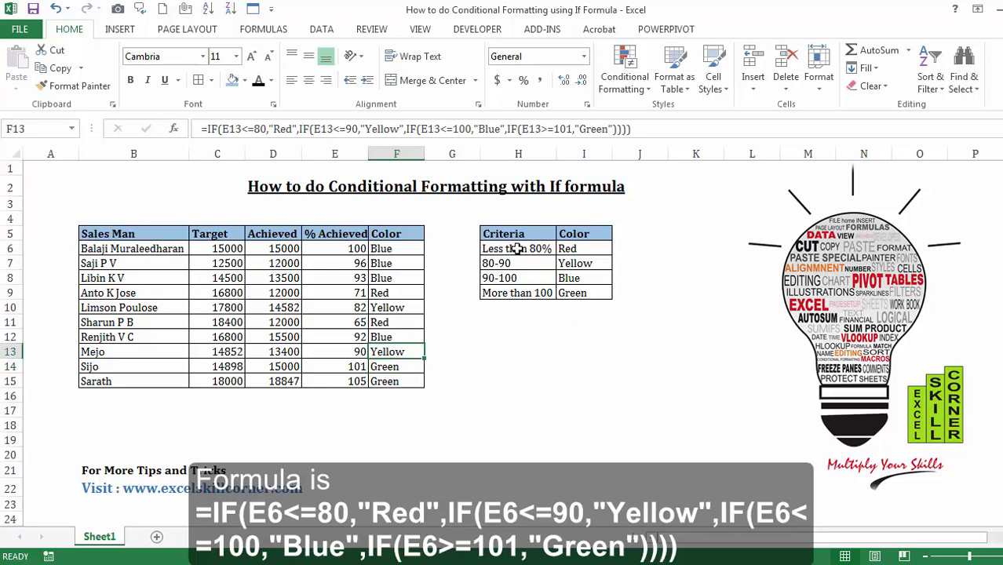
{"action": "left_click", "coordinate": [566, 260]}
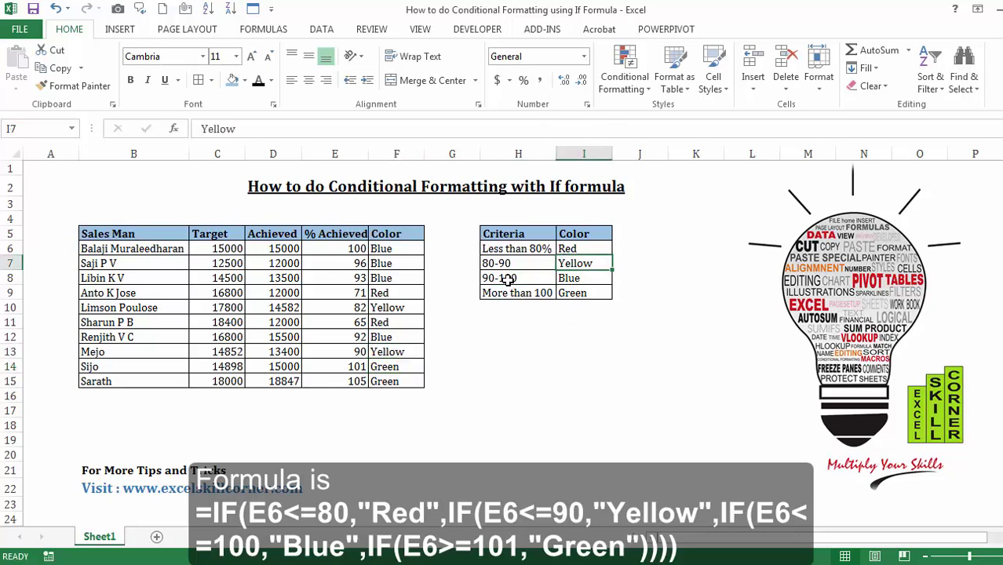
{"action": "left_click", "coordinate": [392, 322]}
{"action": "key", "text": "Up"}
{"action": "key", "text": "Up"}
{"action": "key", "text": "Up"}
{"action": "key", "text": "Up"}
{"action": "key", "text": "Up"}
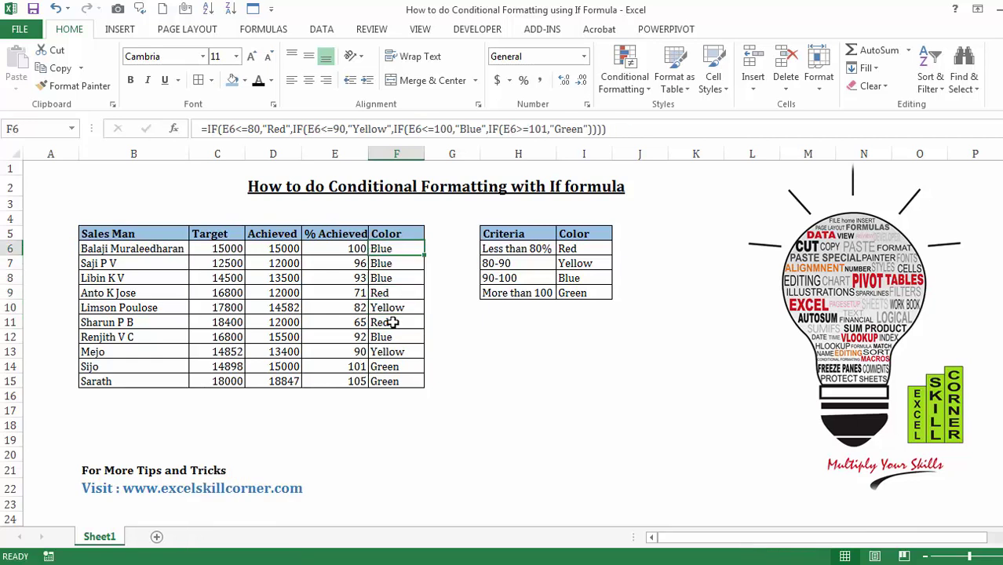
{"action": "left_click", "coordinate": [391, 322], "text": "shift"}
{"action": "key", "text": "ctrl+shift+Down"}
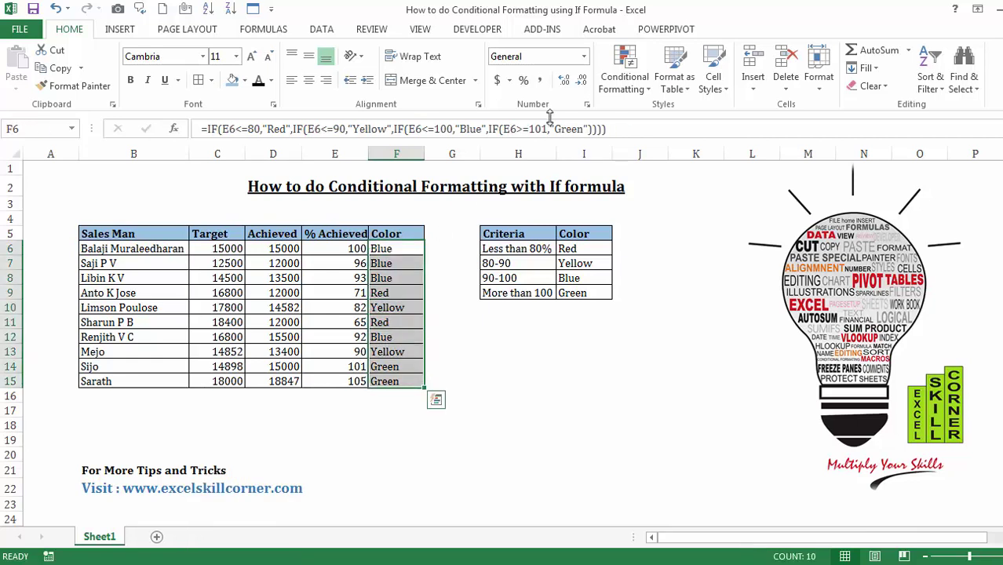
Add a Text That Contains rule for BLUE with a custom solid blue fill.
{"action": "left_click", "coordinate": [648, 87]}
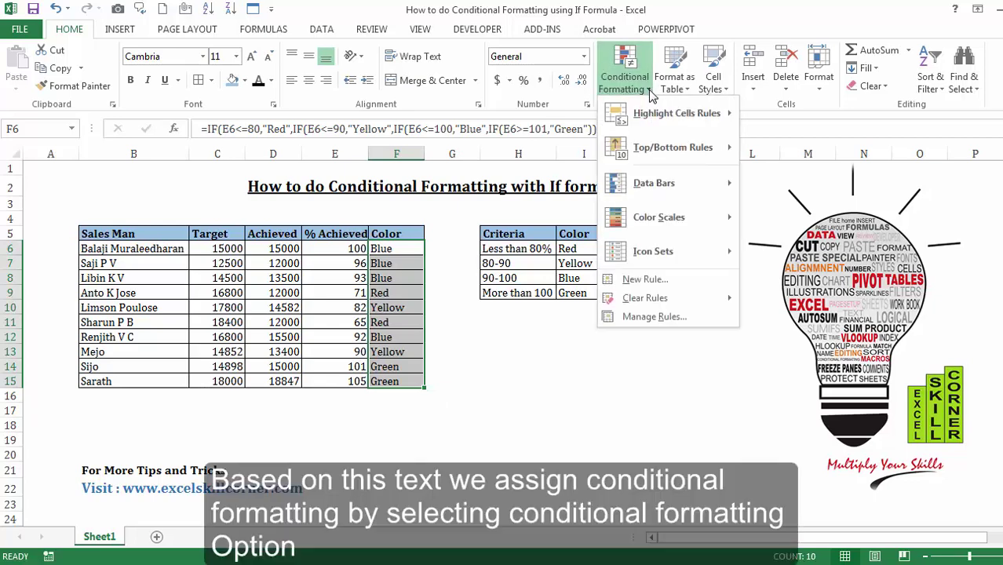
{"action": "mouse_move", "coordinate": [664, 111]}
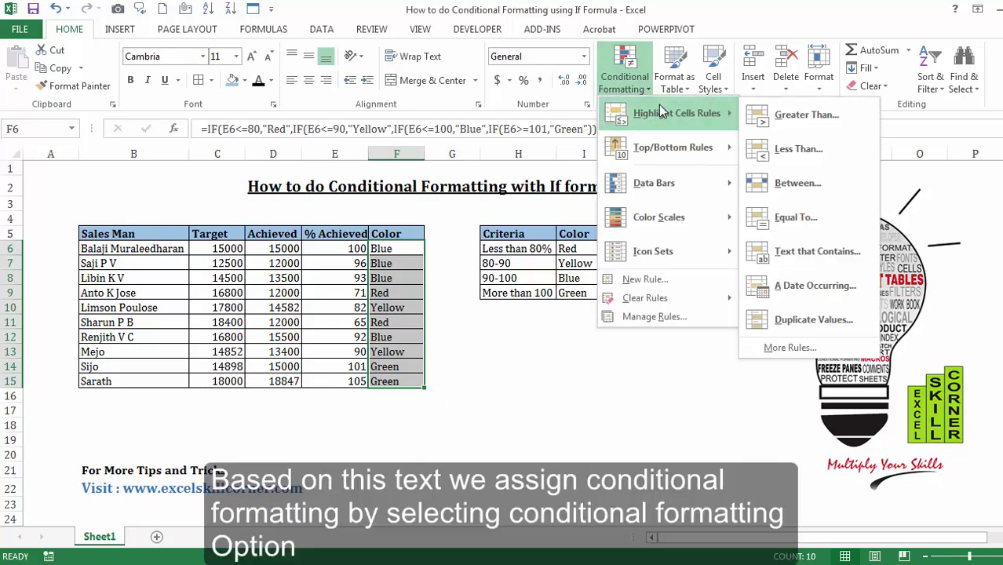
{"action": "left_click", "coordinate": [808, 248]}
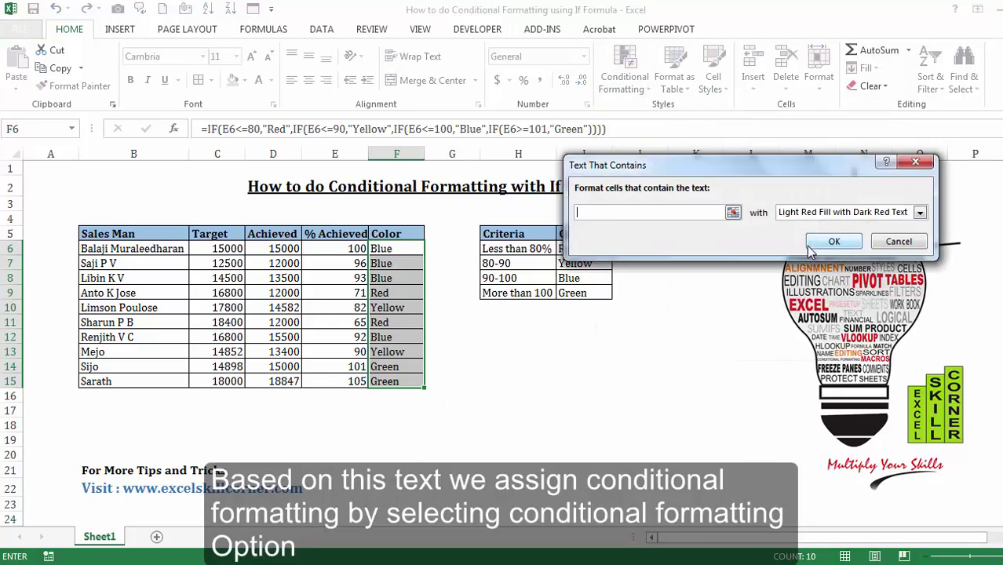
{"action": "type", "text": "bl"}
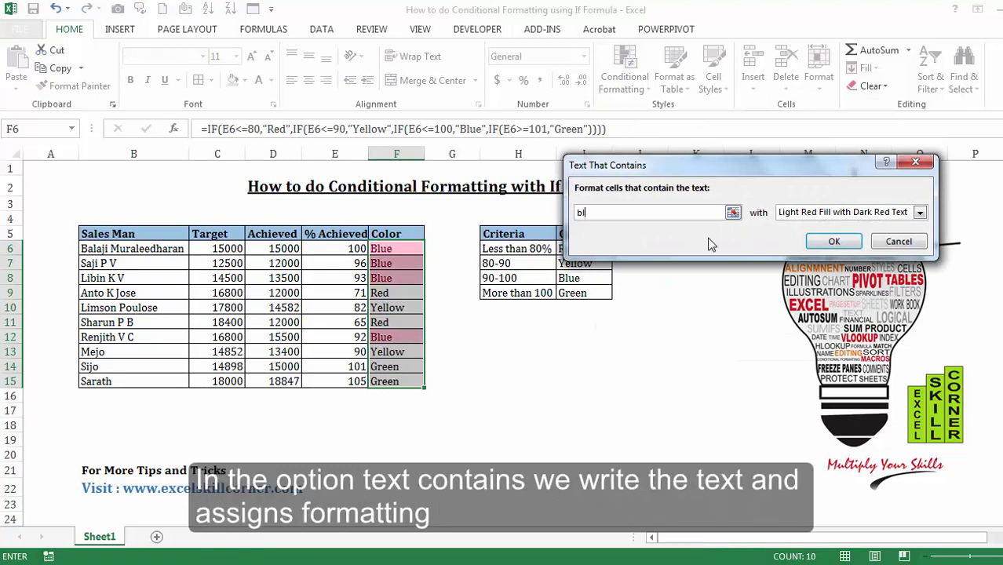
{"action": "key", "text": "BackSpace"}
{"action": "key", "text": "BackSpace"}
{"action": "key", "text": "BackSpace"}
{"action": "key", "text": "BackSpace"}
{"action": "left_click", "coordinate": [917, 214]}
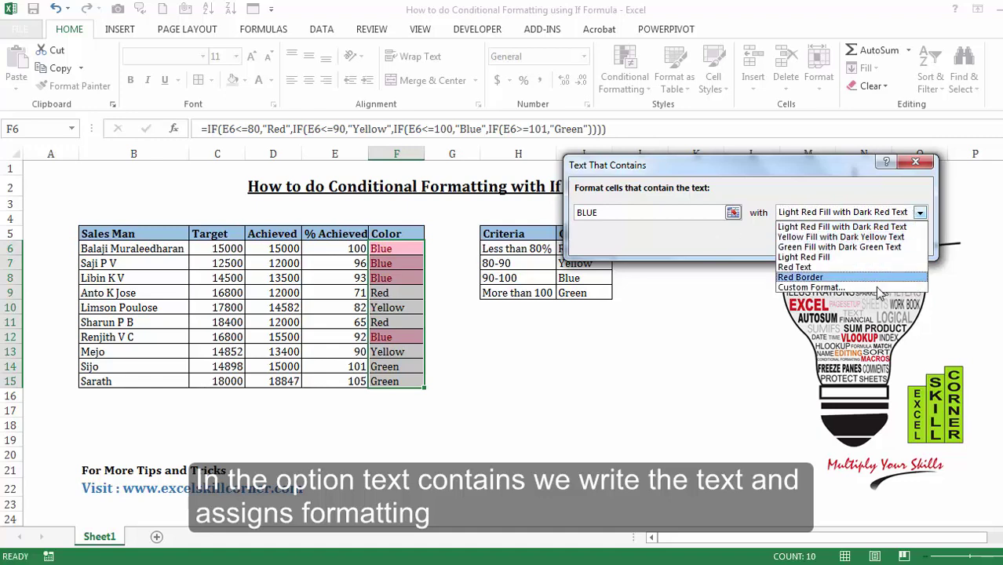
{"action": "left_click", "coordinate": [811, 287]}
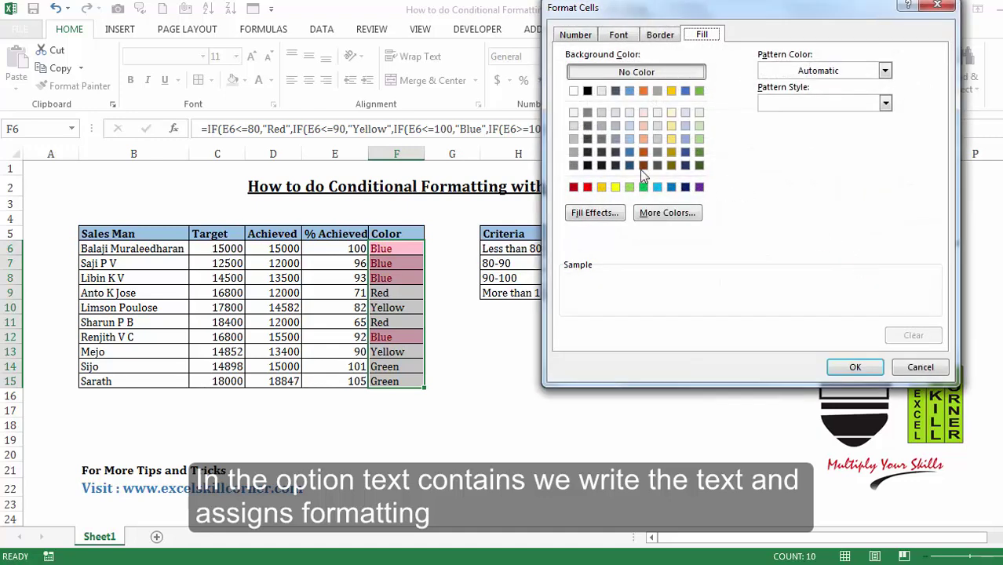
{"action": "left_click", "coordinate": [672, 188]}
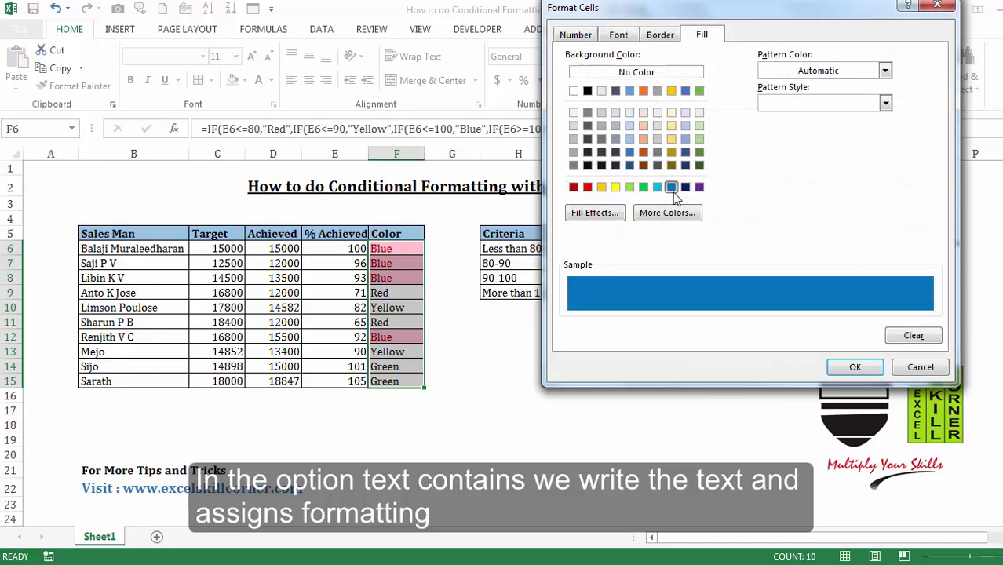
{"action": "left_click", "coordinate": [852, 367]}
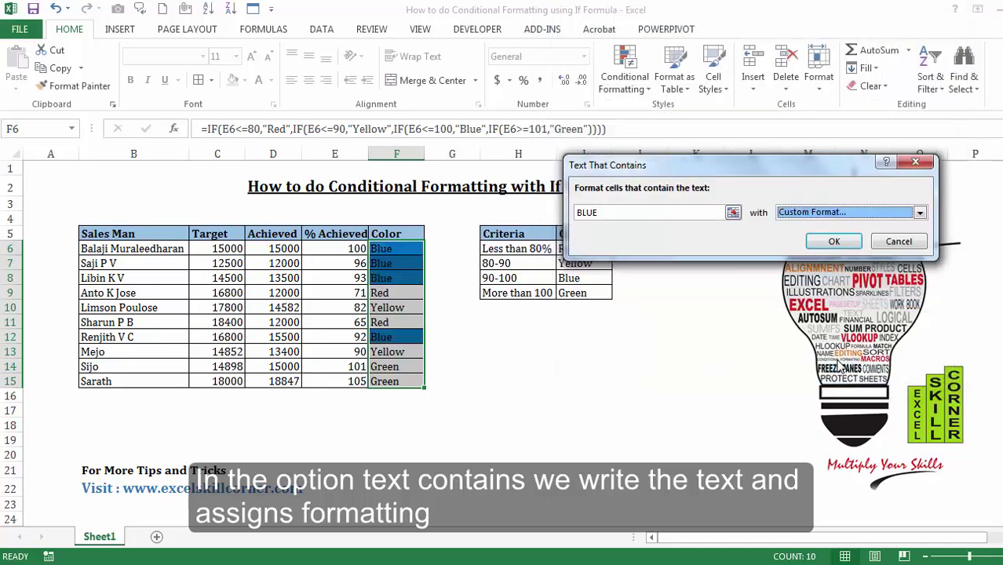
{"action": "left_click", "coordinate": [835, 244]}
Add a Text That Contains rule for RED with a custom solid red fill.
{"action": "left_click", "coordinate": [647, 87]}
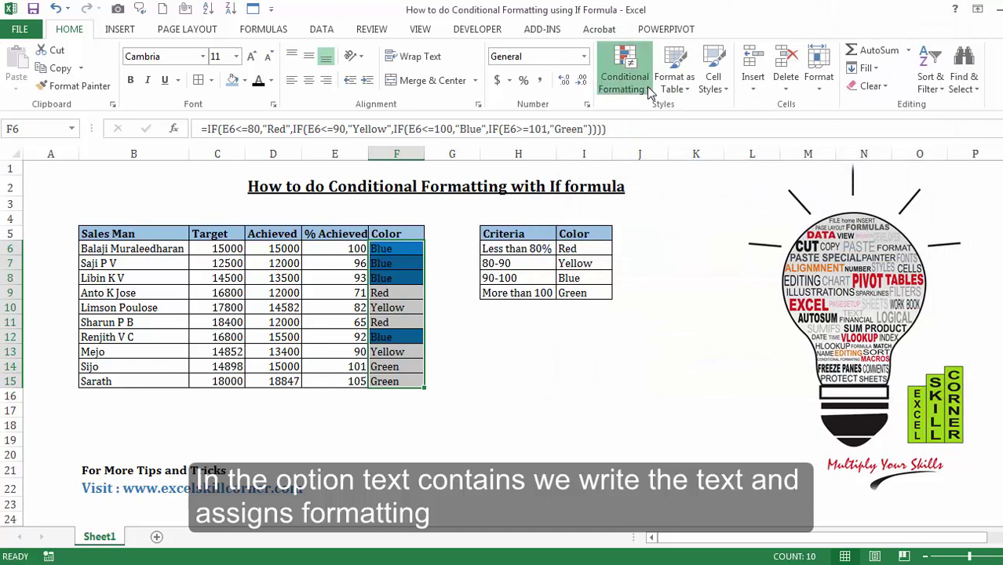
{"action": "mouse_move", "coordinate": [653, 116]}
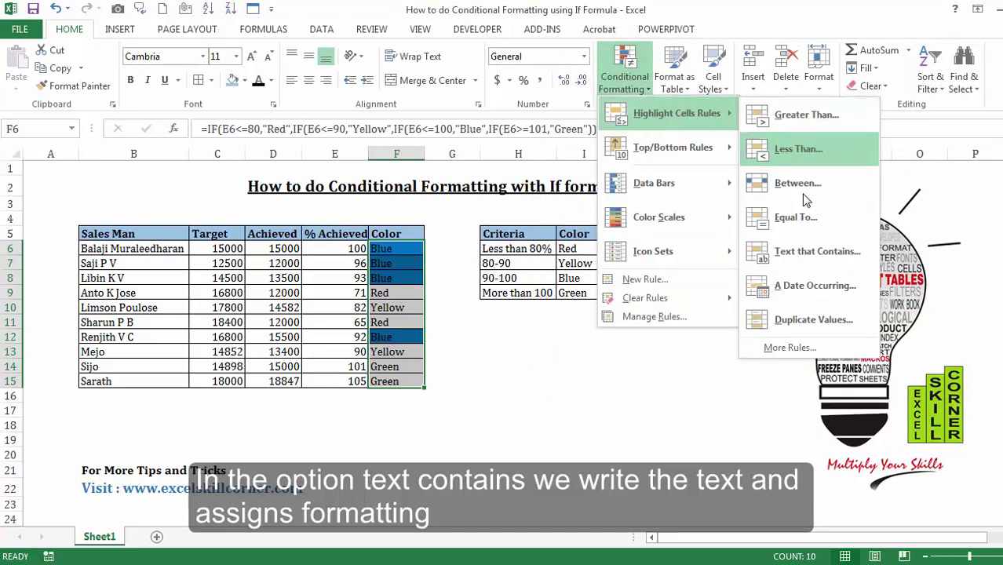
{"action": "left_click", "coordinate": [809, 252]}
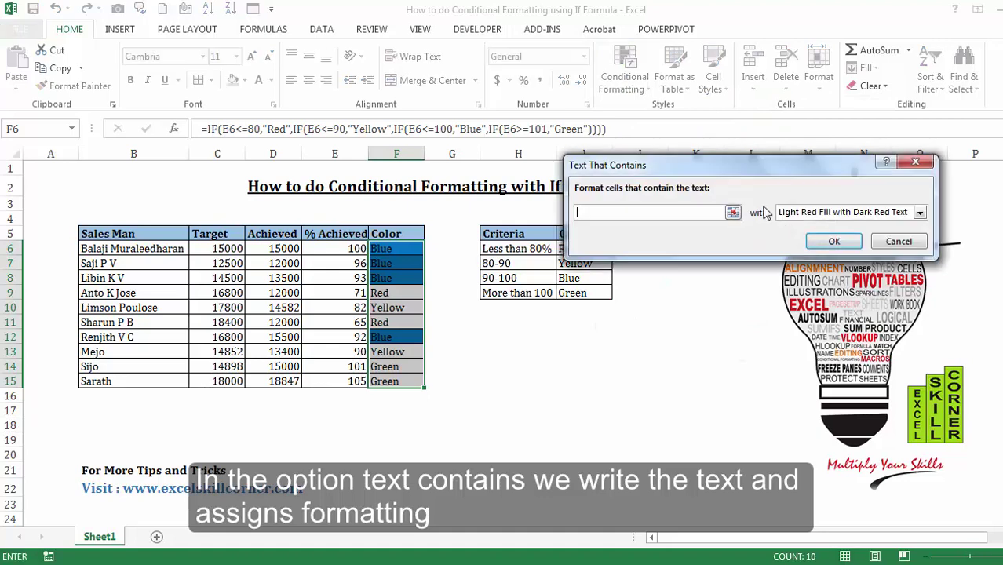
{"action": "type", "text": "RED"}
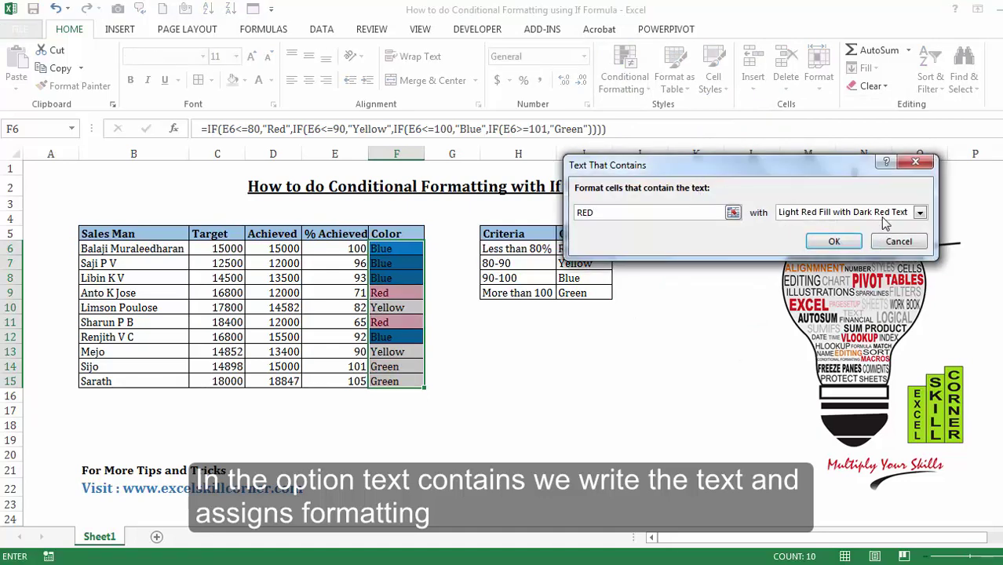
{"action": "left_click", "coordinate": [920, 213]}
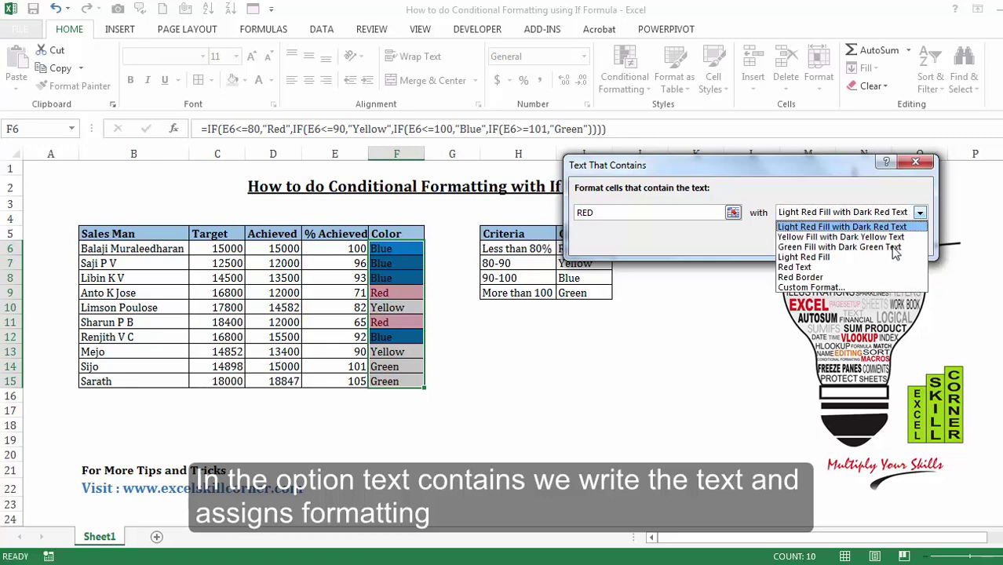
{"action": "left_click", "coordinate": [875, 288]}
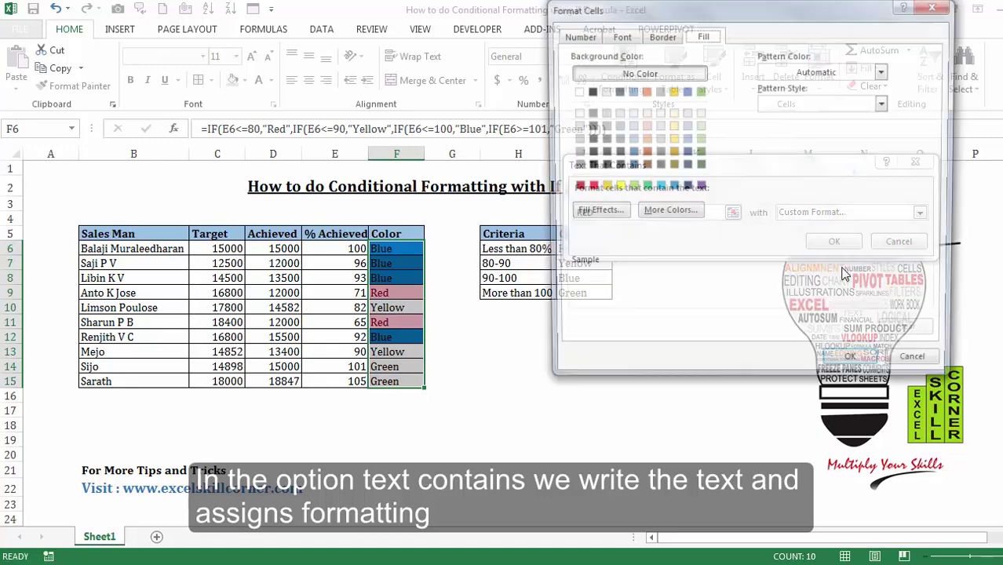
{"action": "left_click", "coordinate": [587, 187]}
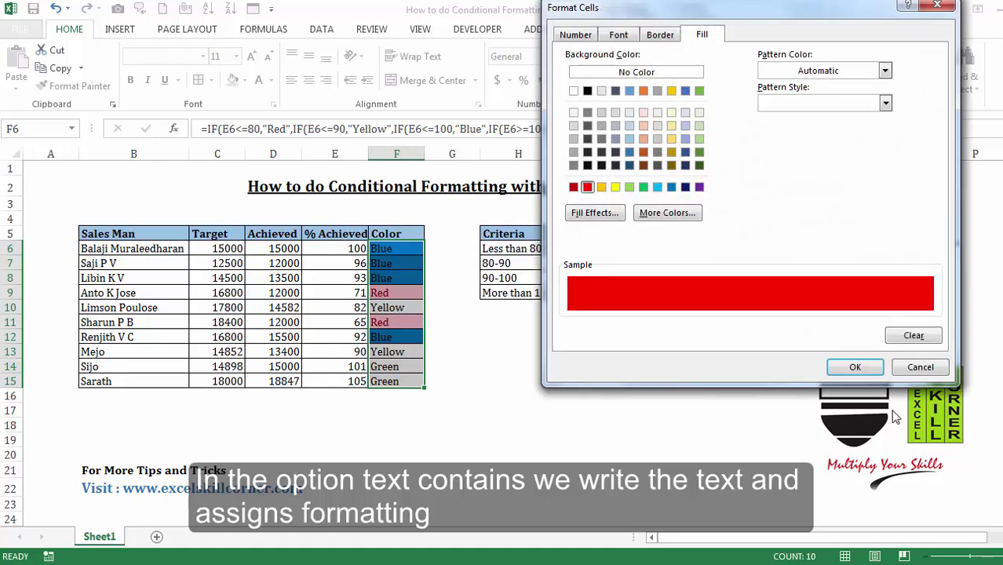
{"action": "left_click", "coordinate": [855, 367]}
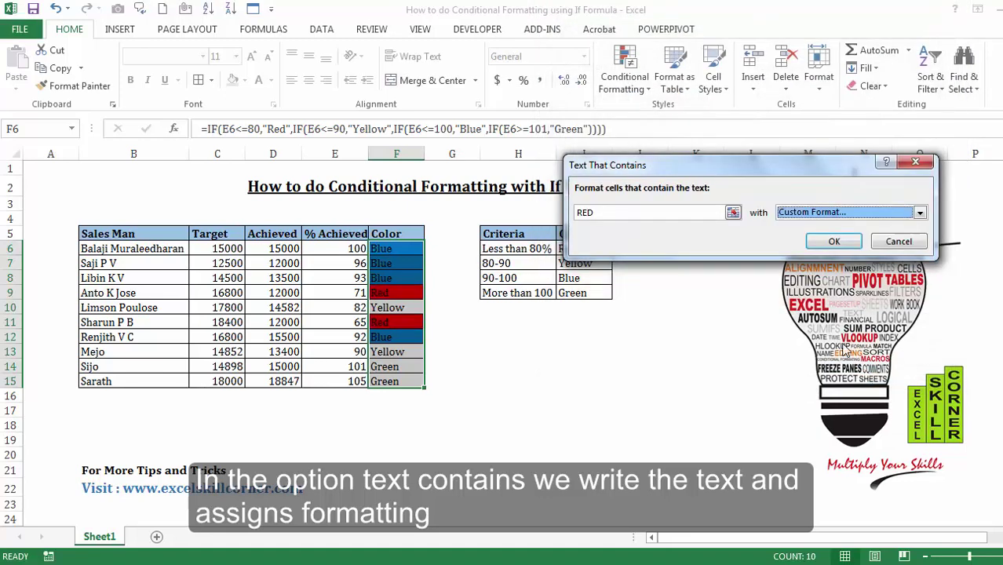
{"action": "left_click", "coordinate": [834, 241]}
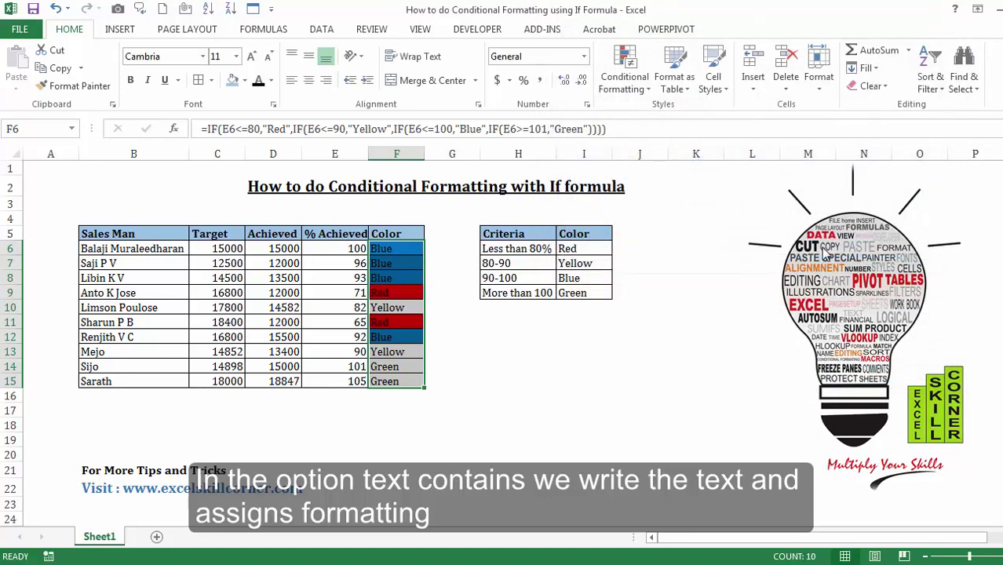
Begin a Text That Contains rule for YELLOW, accepting the security prompt and choosing a yellow fill.
{"action": "left_click", "coordinate": [625, 75]}
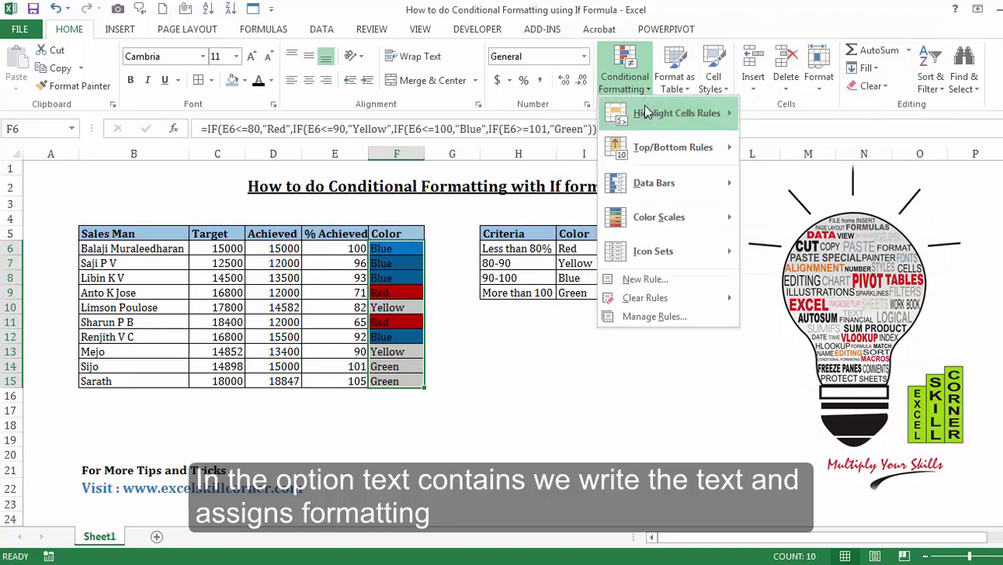
{"action": "mouse_move", "coordinate": [645, 111]}
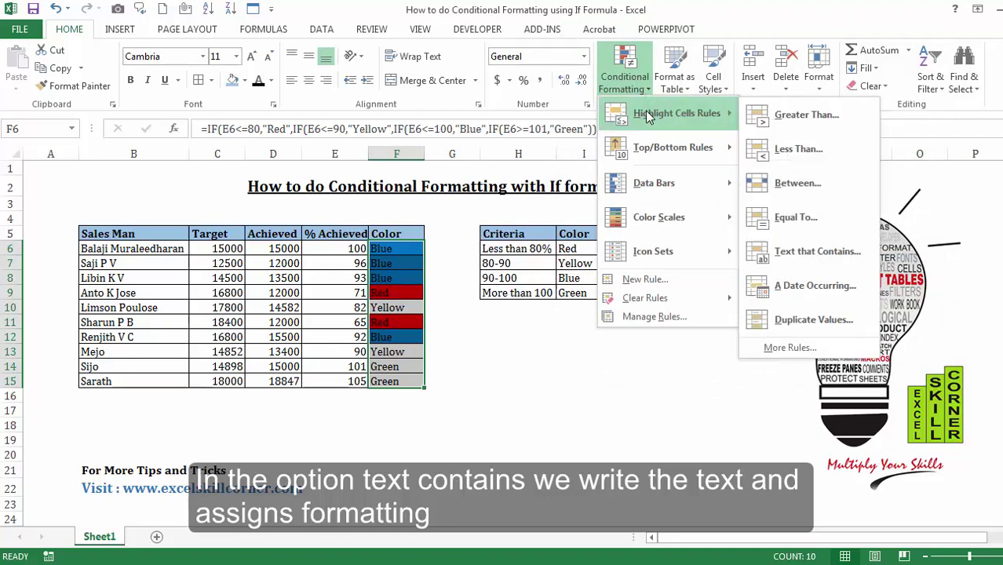
{"action": "left_click", "coordinate": [797, 250]}
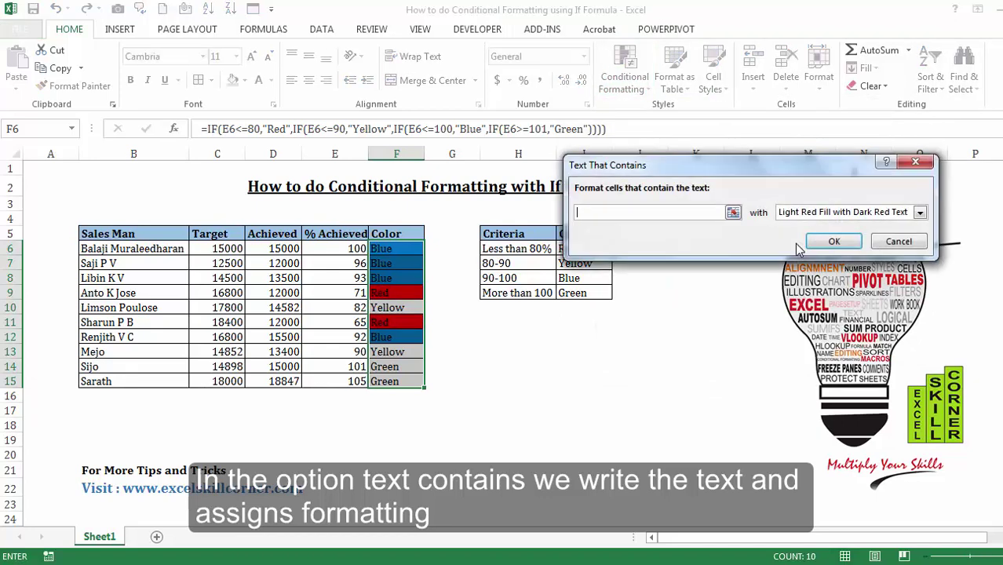
{"action": "type", "text": "YELLOW"}
{"action": "key", "text": "BackSpace"}
{"action": "key", "text": "BackSpace"}
{"action": "key", "text": "BackSpace"}
{"action": "key", "text": "BackSpace"}
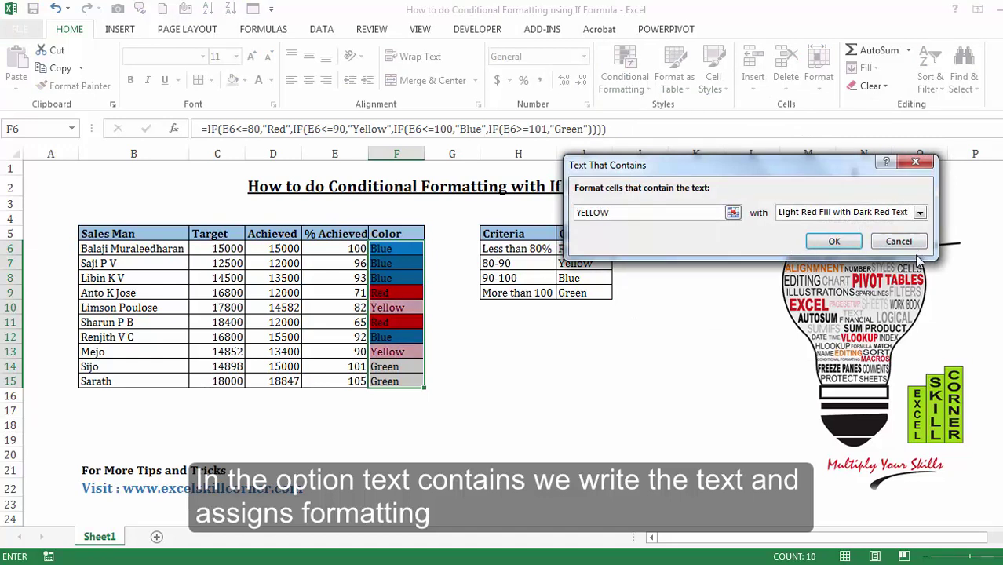
{"action": "left_click", "coordinate": [920, 213]}
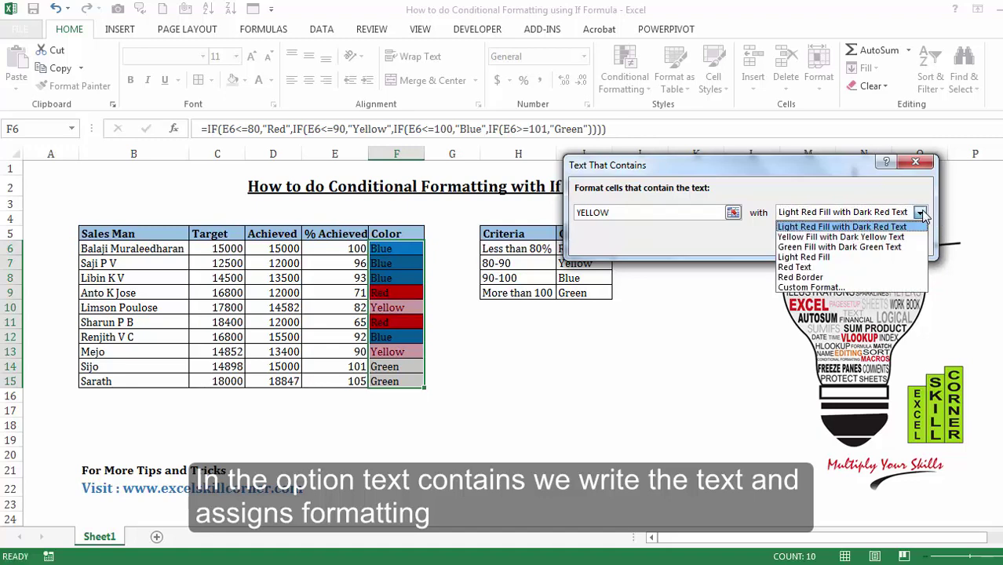
{"action": "left_click", "coordinate": [876, 288]}
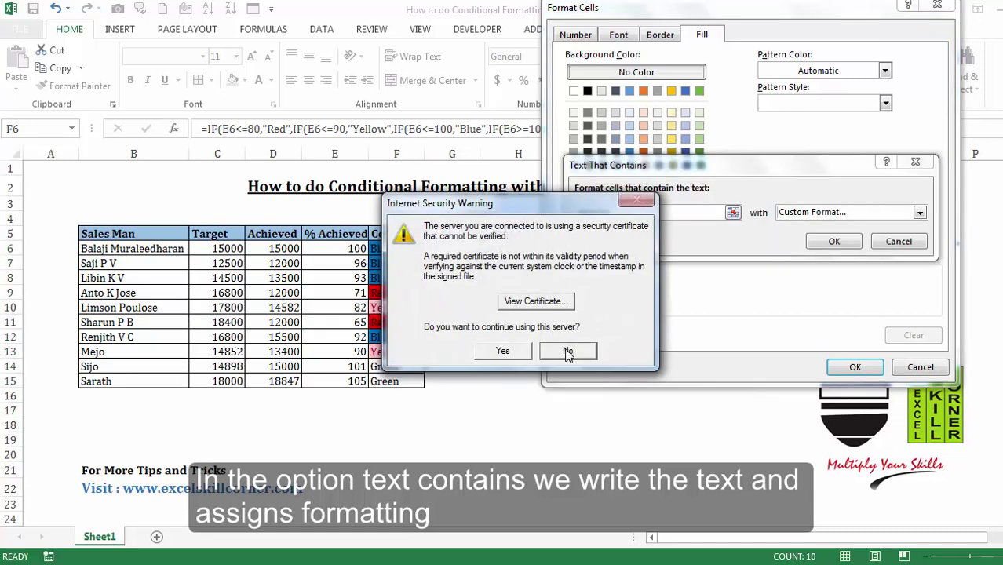
{"action": "left_click", "coordinate": [568, 352]}
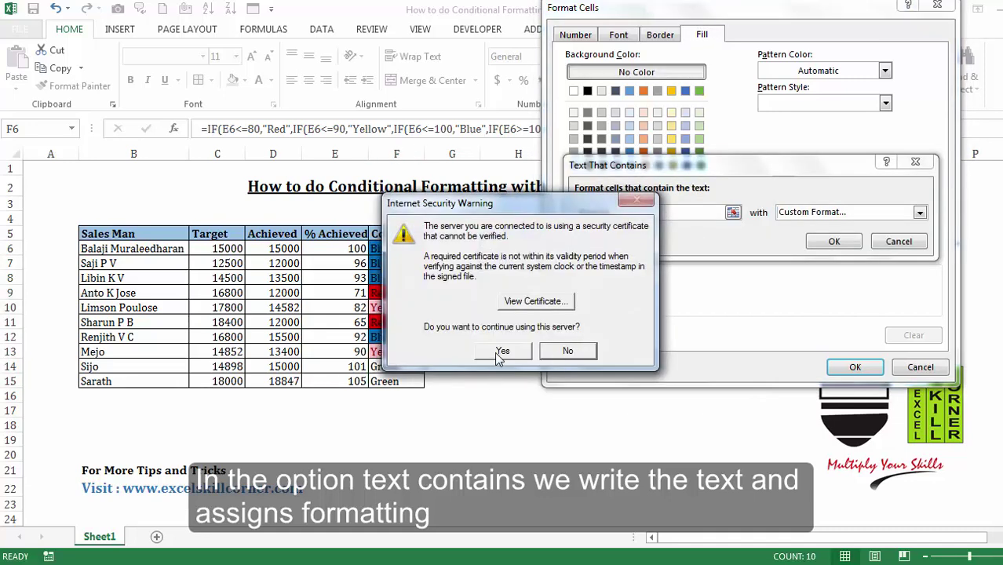
{"action": "left_click", "coordinate": [494, 352]}
{"action": "left_click", "coordinate": [615, 188]}
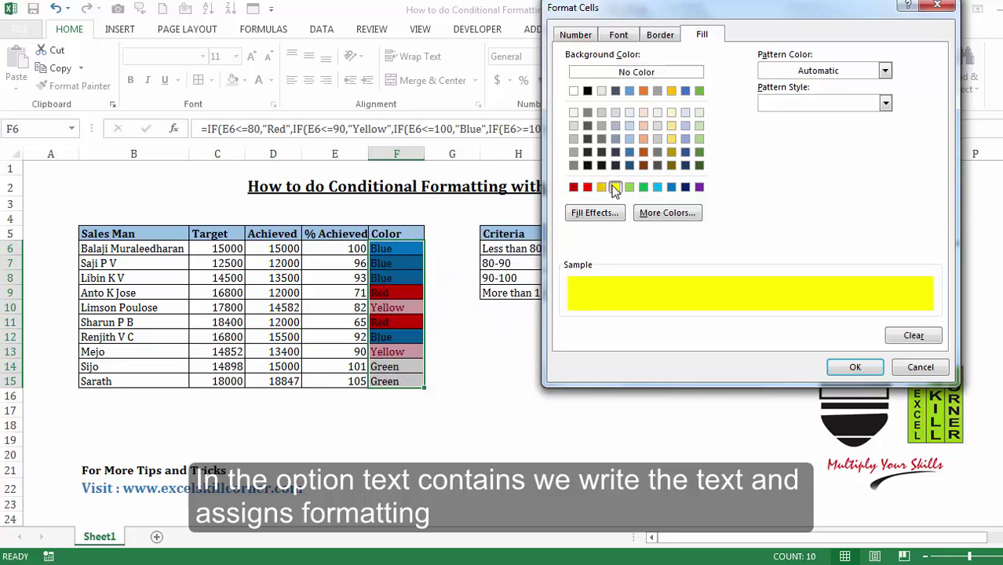
{"action": "left_click", "coordinate": [847, 366]}
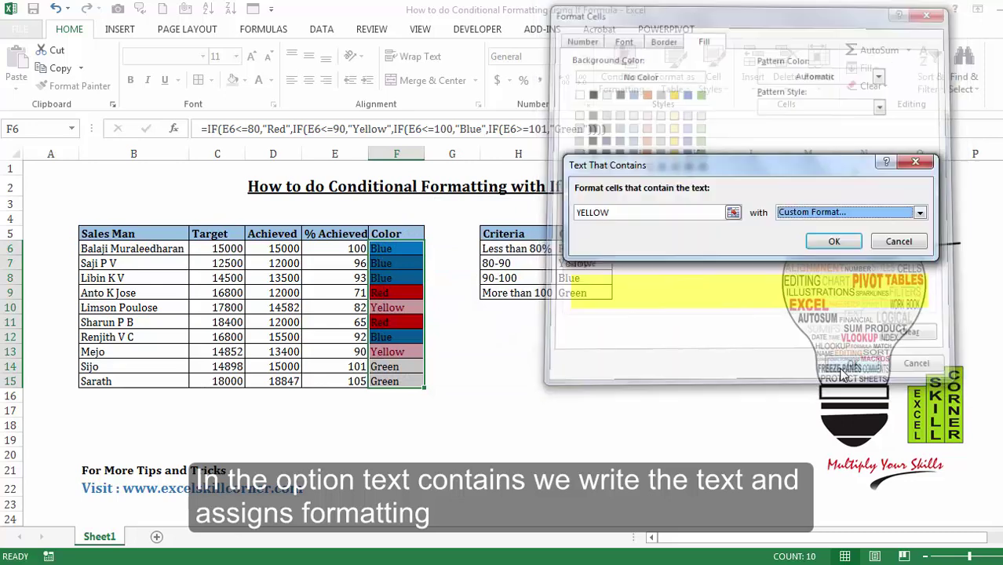
{"action": "left_click", "coordinate": [717, 212]}
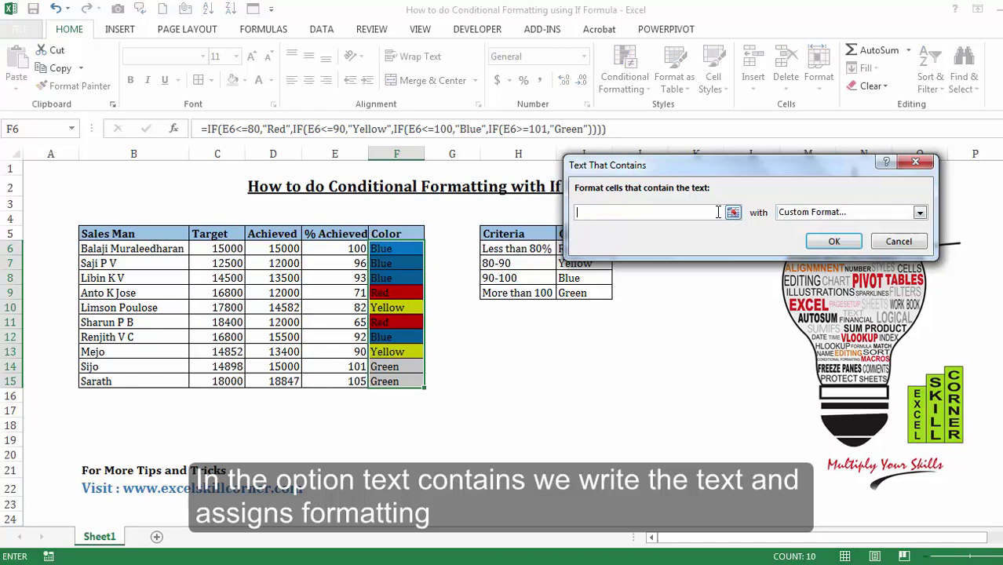
Enter GRE as the rule text and pick a light green custom fill.
{"action": "type", "text": "GREEN"}
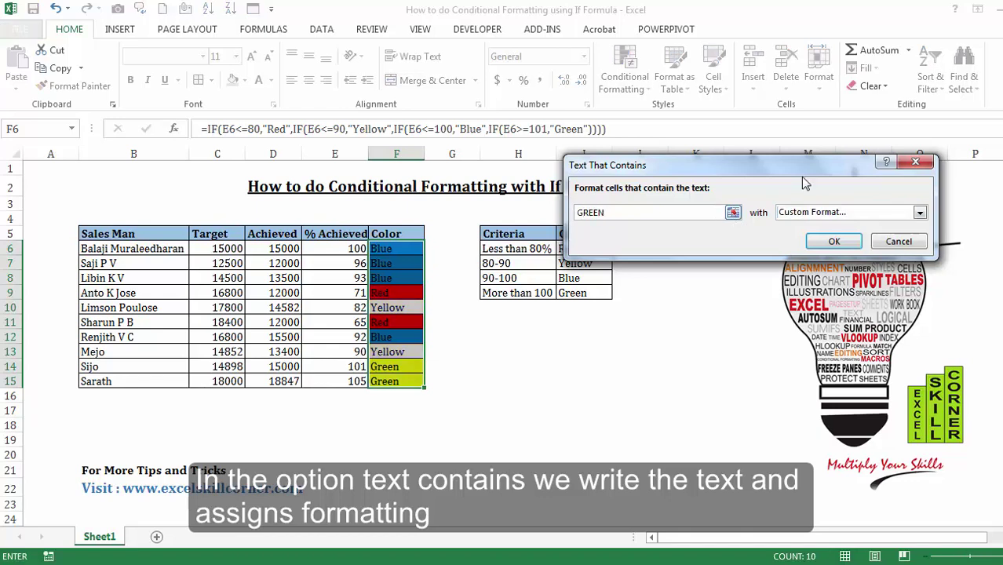
{"action": "left_click", "coordinate": [920, 212]}
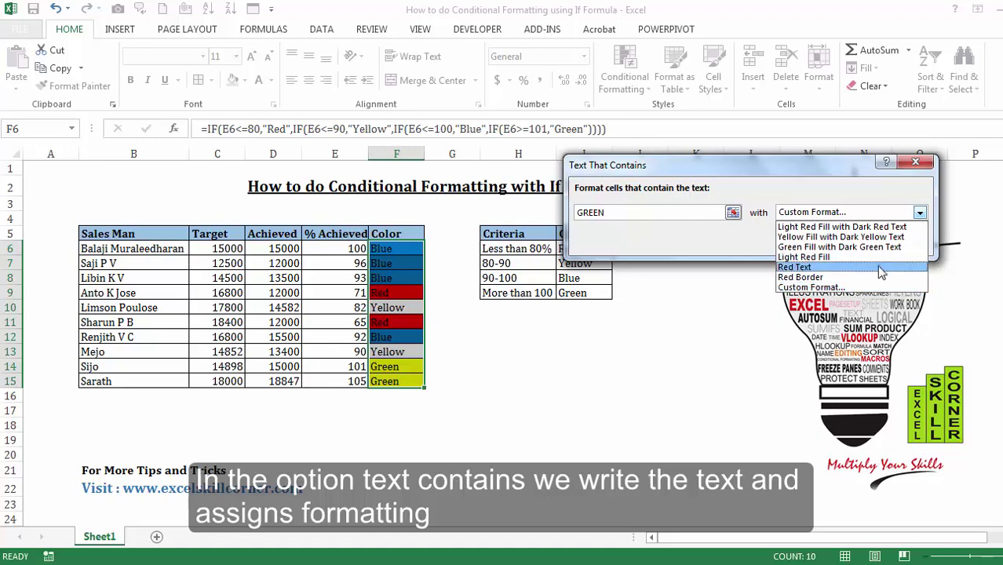
{"action": "left_click", "coordinate": [876, 287]}
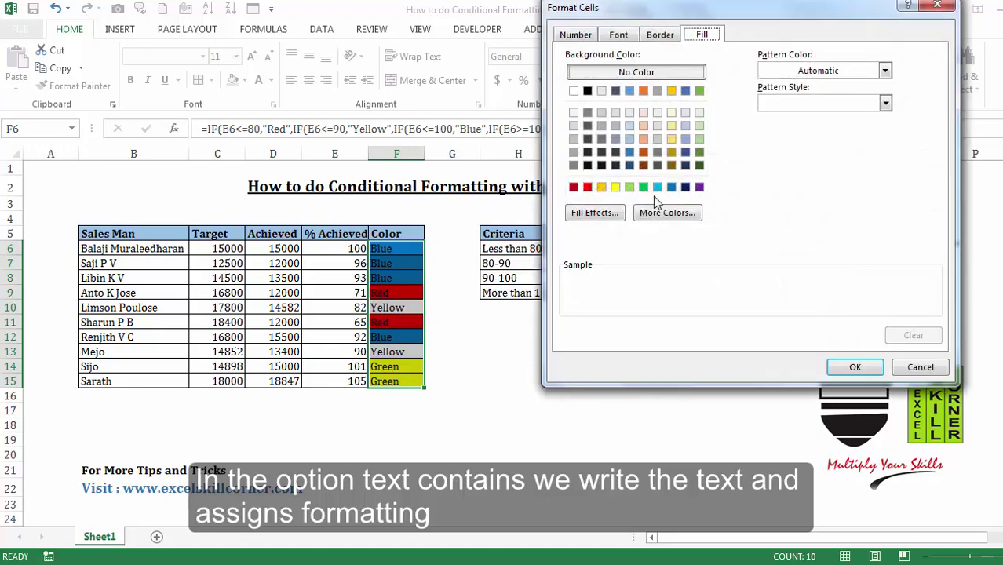
{"action": "left_click", "coordinate": [629, 187]}
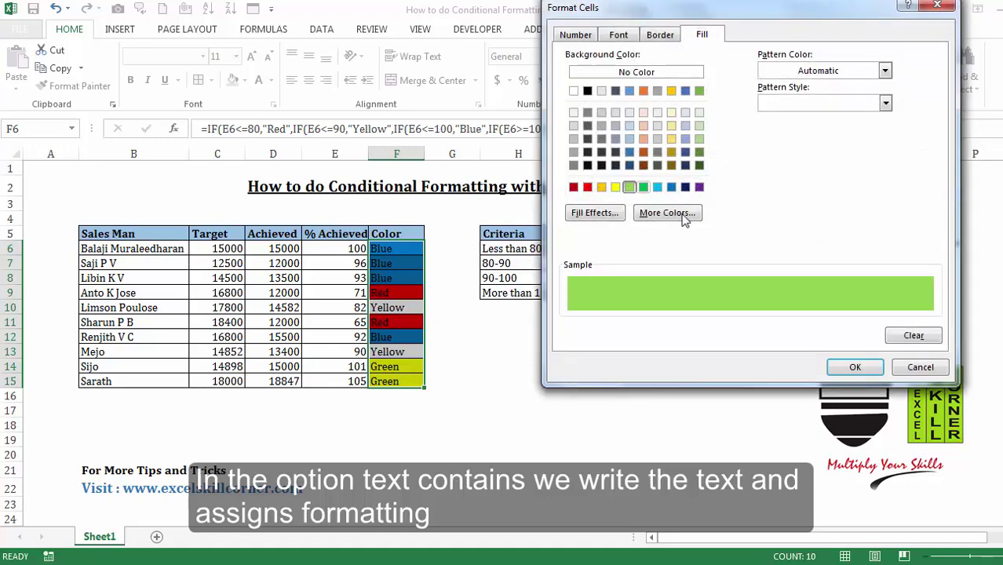
{"action": "left_click", "coordinate": [854, 366]}
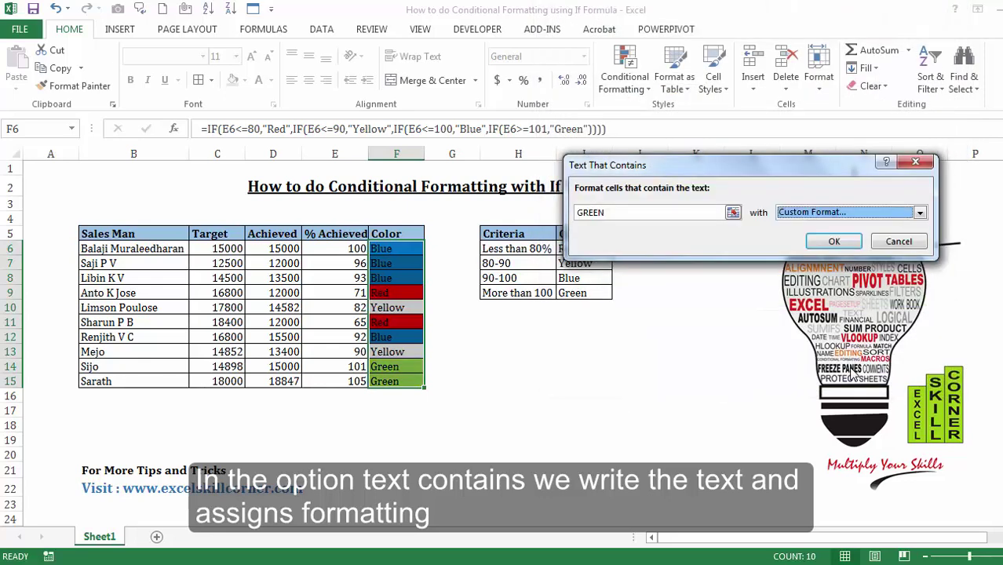
Change the rule text to YELLOW, set a yellow custom fill, and apply it.
{"action": "left_click", "coordinate": [659, 210]}
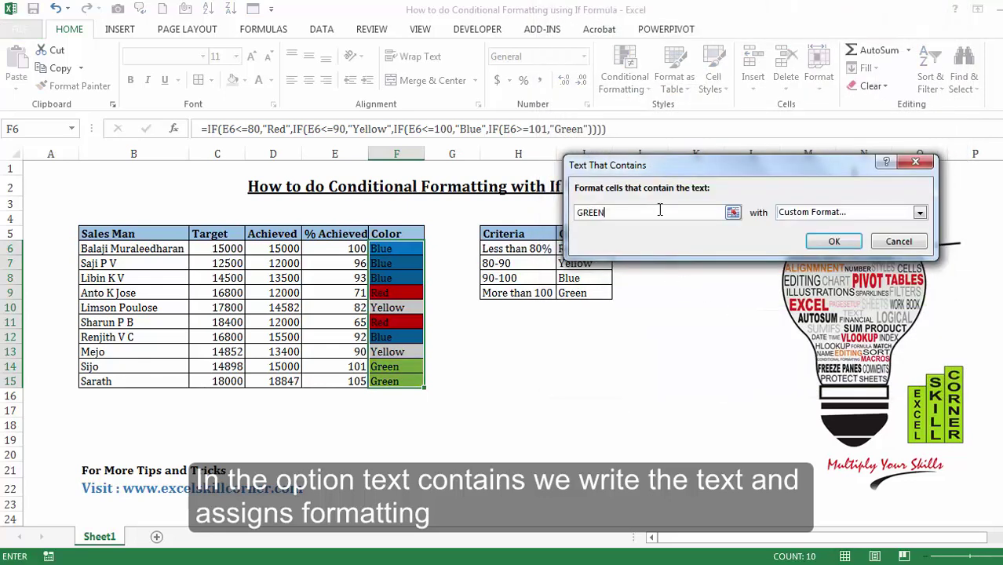
{"action": "key", "text": "BackSpace"}
{"action": "key", "text": "BackSpace"}
{"action": "key", "text": "BackSpace"}
{"action": "key", "text": "BackSpace"}
{"action": "key", "text": "BackSpace"}
{"action": "type", "text": "YE"}
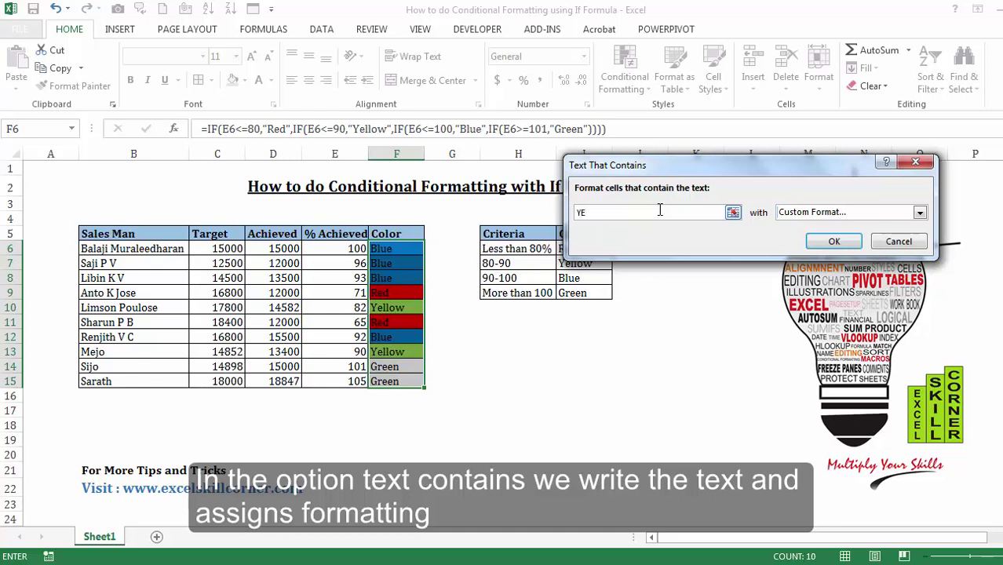
{"action": "type", "text": "LLOW"}
{"action": "left_click", "coordinate": [920, 212]}
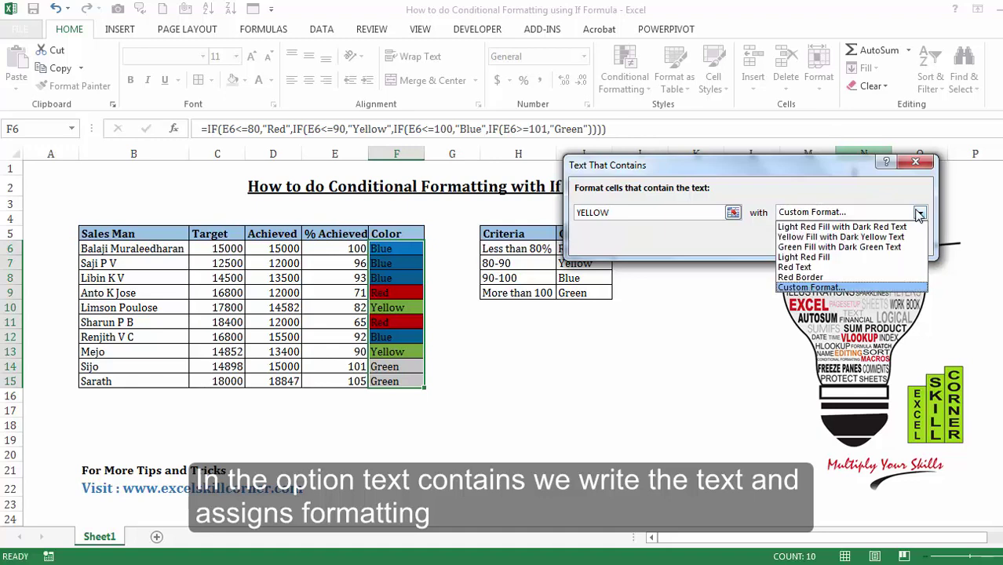
{"action": "left_click", "coordinate": [810, 287]}
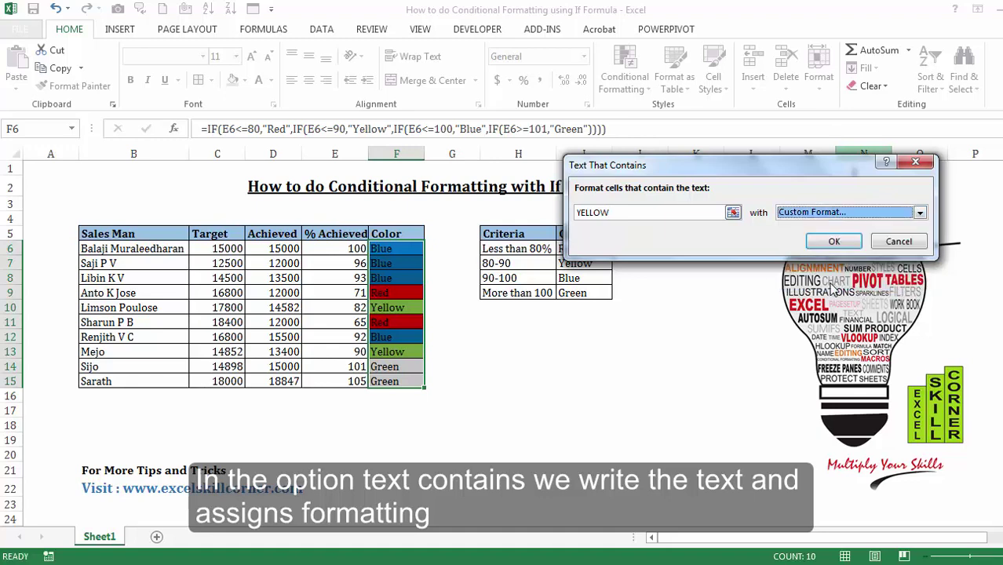
{"action": "left_click", "coordinate": [616, 187]}
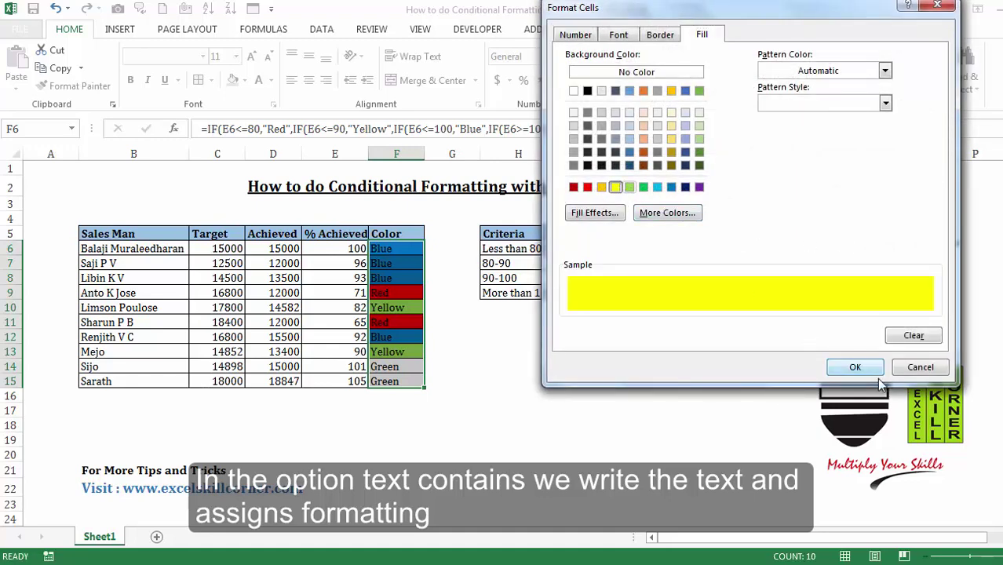
{"action": "left_click", "coordinate": [867, 369]}
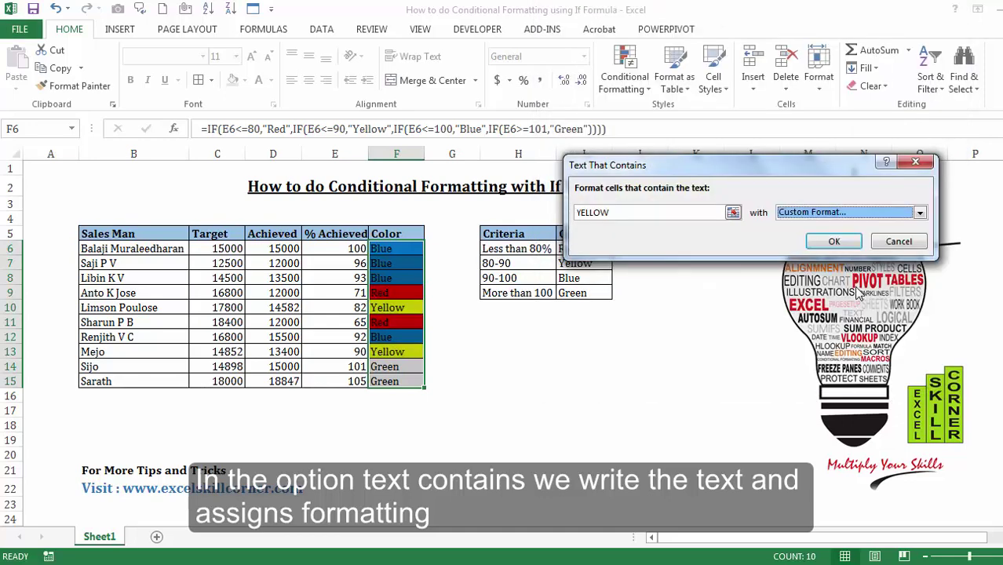
{"action": "left_click", "coordinate": [833, 243]}
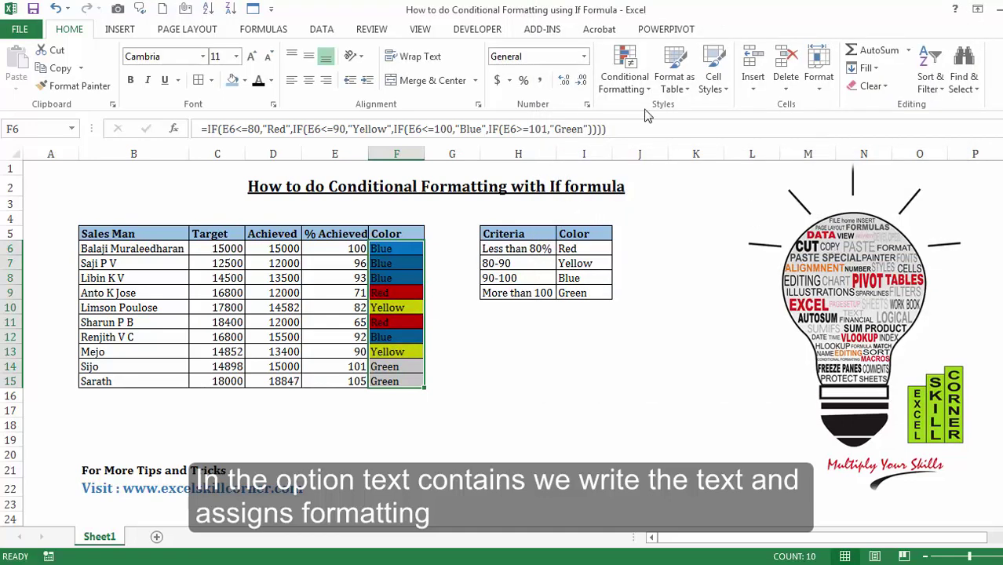
Add a Text That Contains rule for GREEN with a custom light green fill.
{"action": "left_click", "coordinate": [648, 92]}
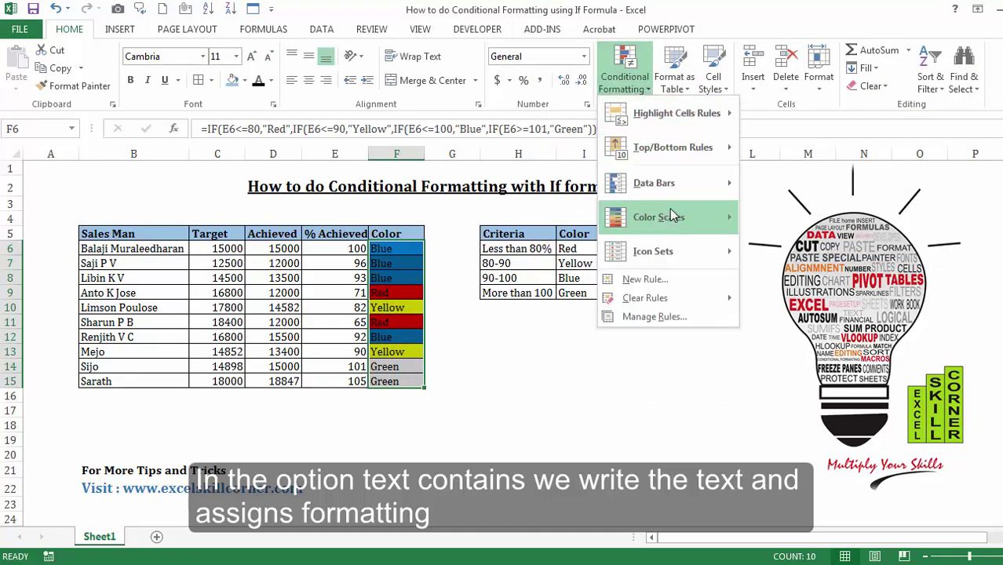
{"action": "mouse_move", "coordinate": [711, 114]}
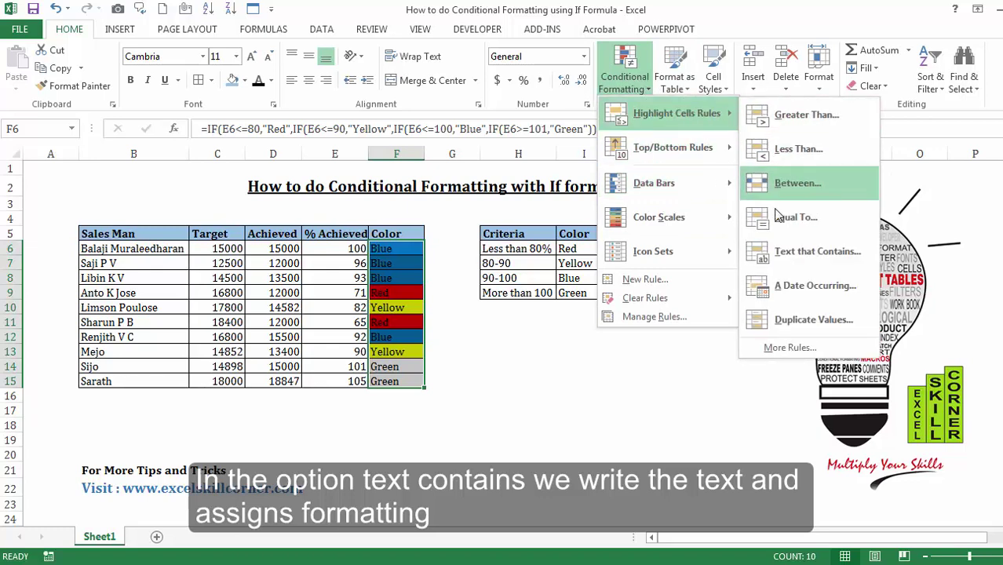
{"action": "left_click", "coordinate": [783, 250]}
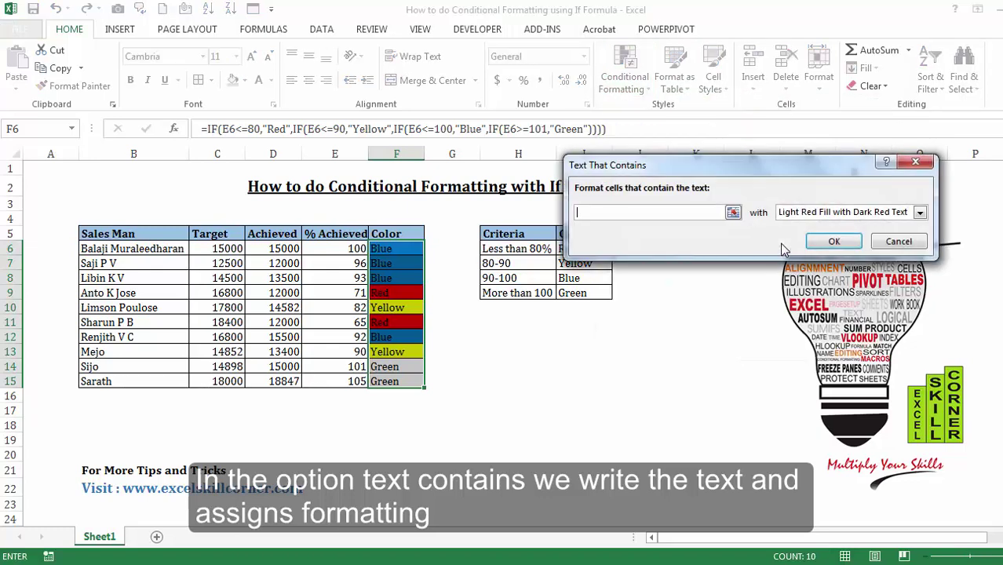
{"action": "type", "text": "GREE"}
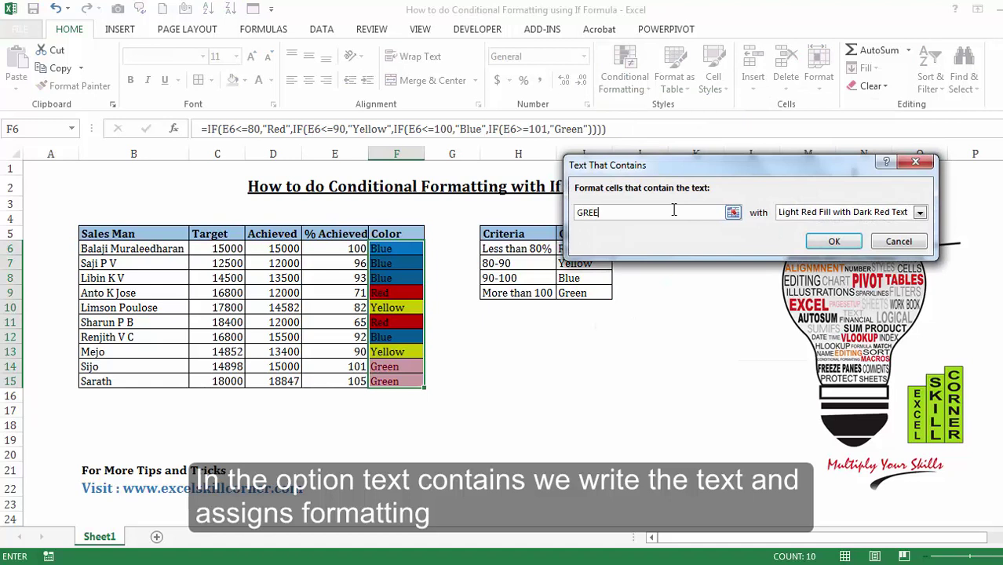
{"action": "type", "text": "N"}
{"action": "left_click", "coordinate": [920, 212]}
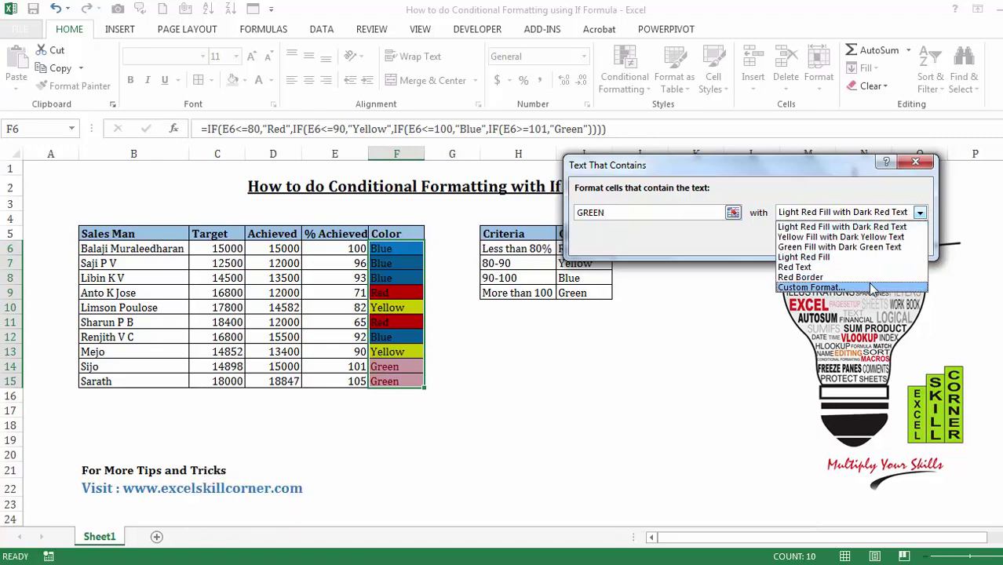
{"action": "left_click", "coordinate": [870, 286]}
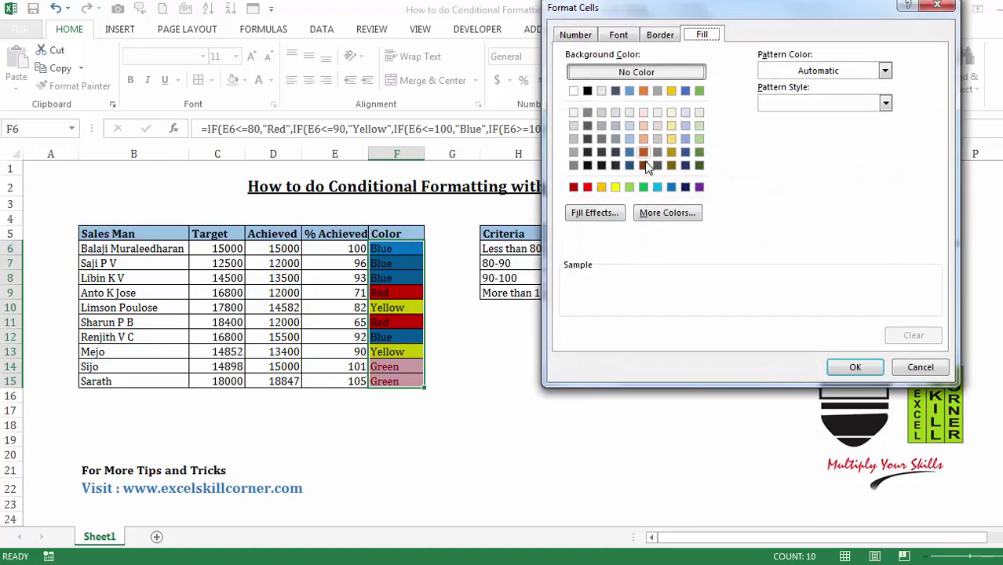
{"action": "left_click", "coordinate": [630, 187]}
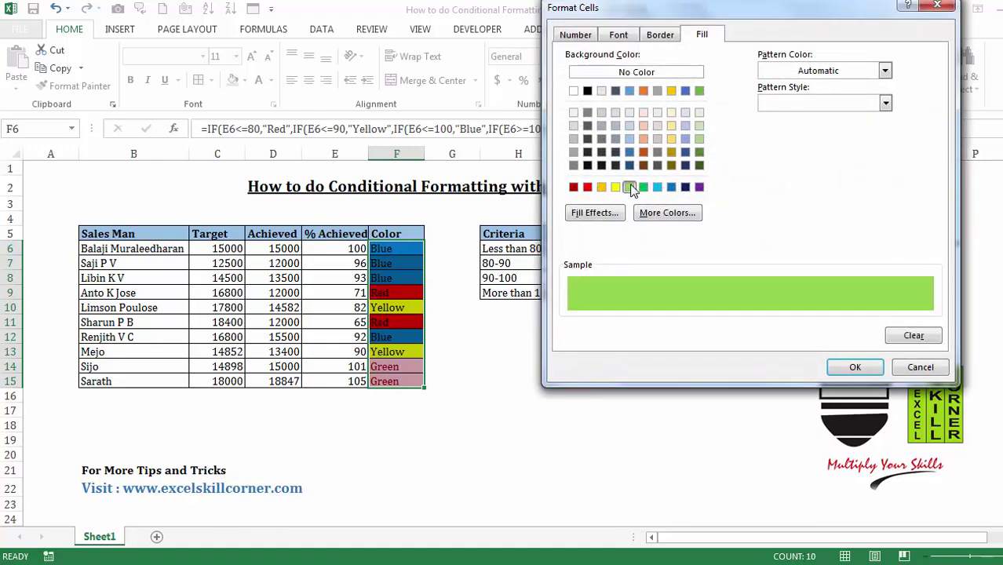
{"action": "left_click", "coordinate": [855, 368]}
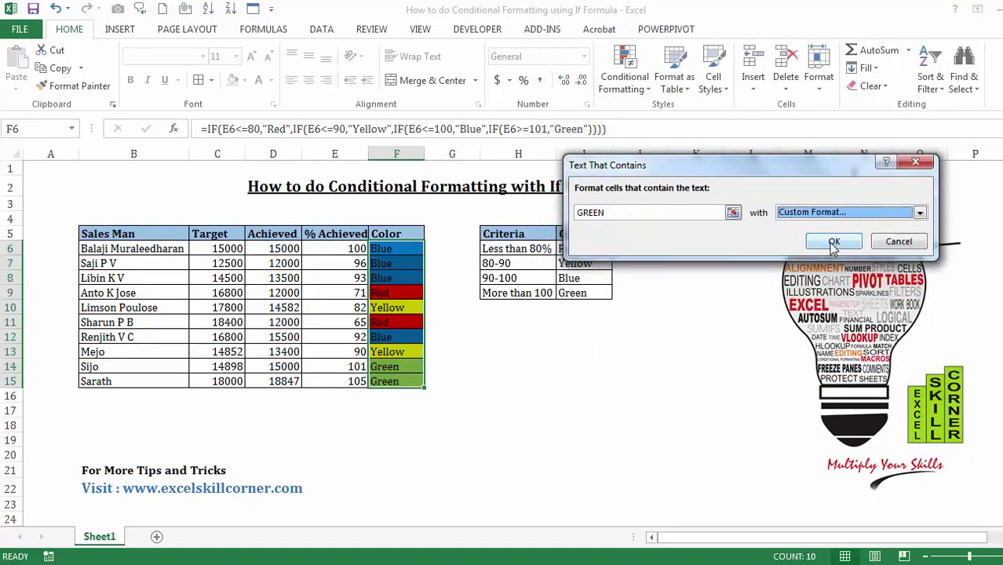
{"action": "left_click", "coordinate": [834, 242]}
Select the Color cells F6 through F15.
{"action": "left_click", "coordinate": [573, 336]}
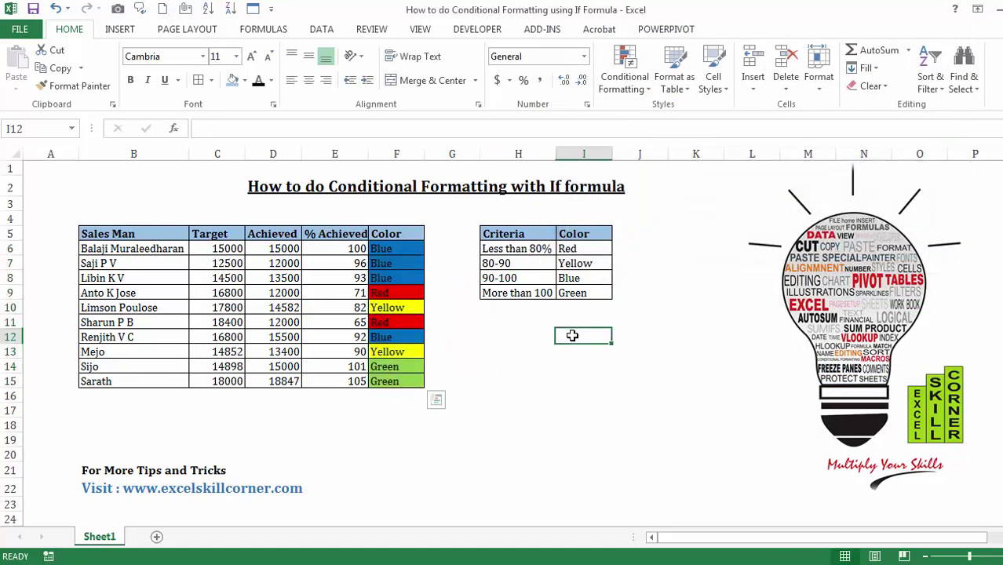
{"action": "left_click", "coordinate": [400, 259]}
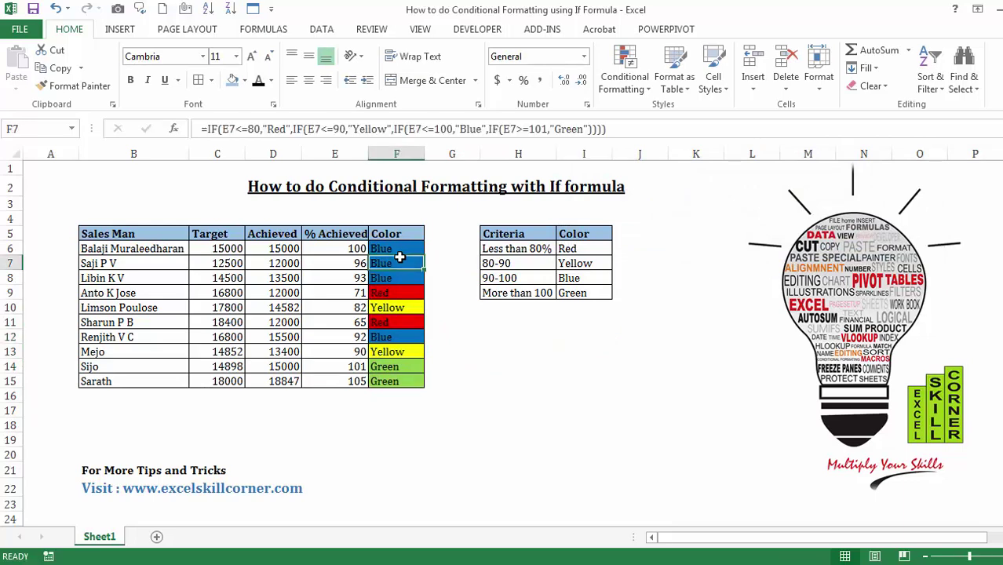
{"action": "key", "text": "Up"}
{"action": "key", "text": "ctrl+shift+Down"}
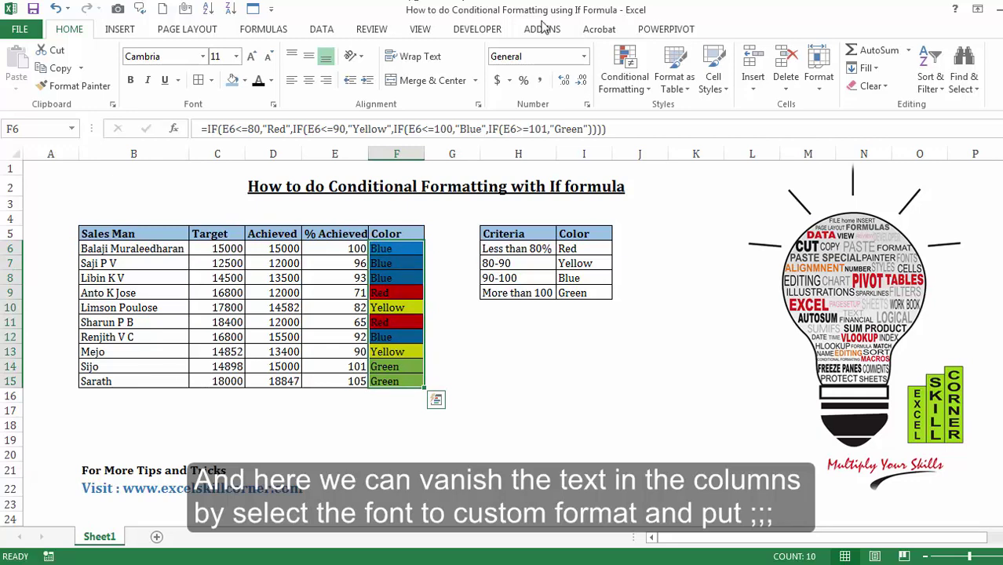
Give F6:F15 the custom number format ;;; so the color names disappear.
{"action": "left_click", "coordinate": [585, 58]}
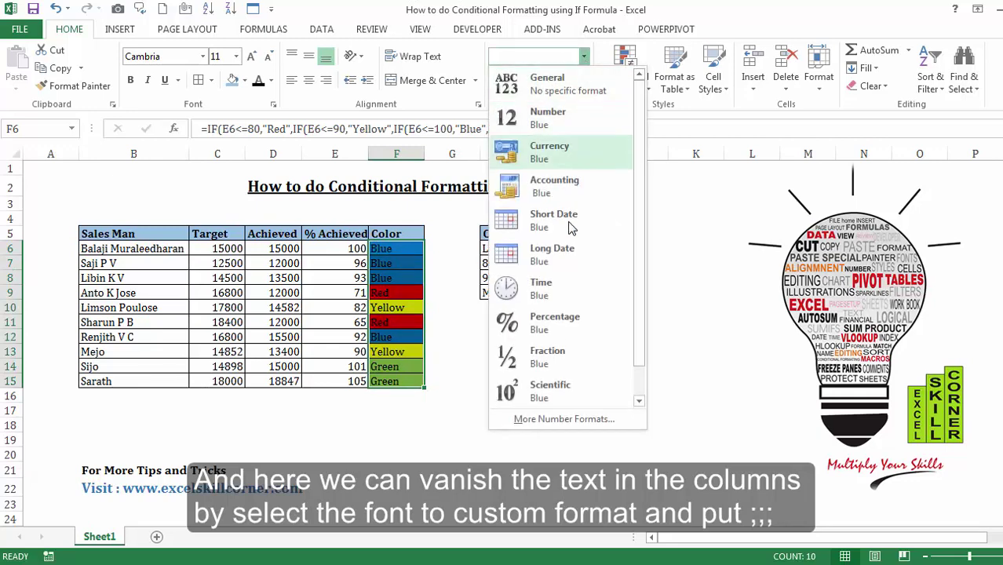
{"action": "left_click", "coordinate": [565, 419]}
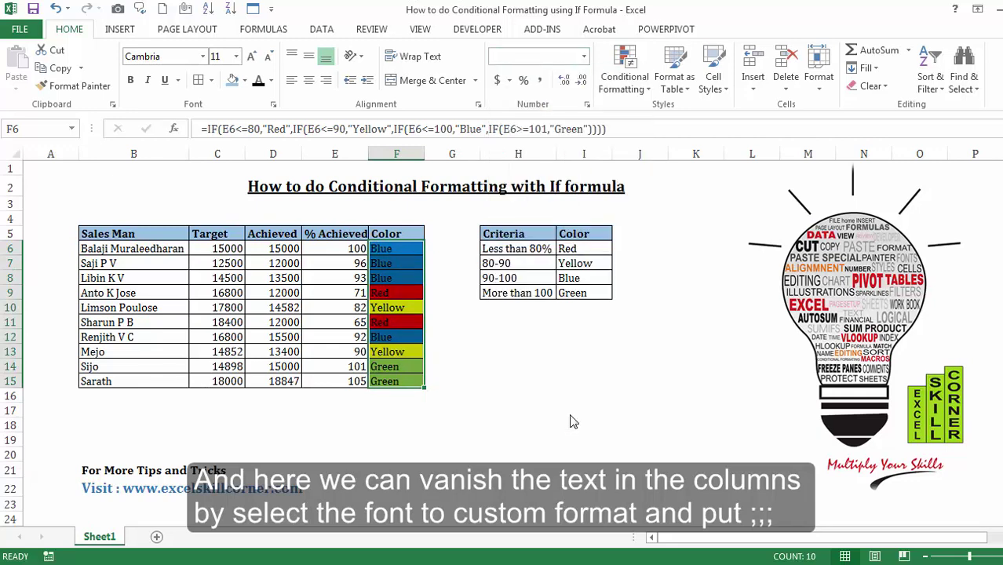
{"action": "left_click", "coordinate": [578, 180]}
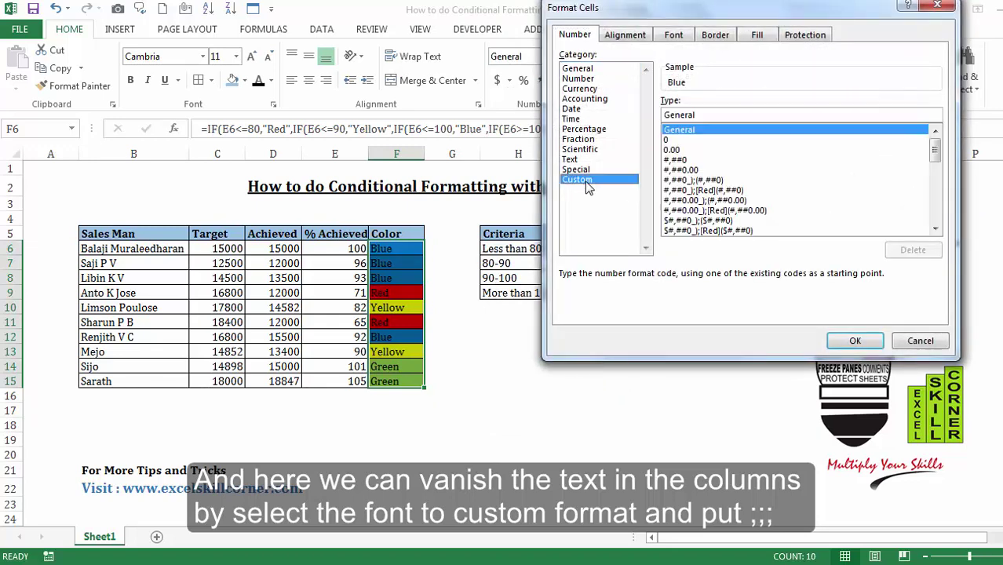
{"action": "left_click", "coordinate": [743, 116]}
{"action": "key", "text": "BackSpace"}
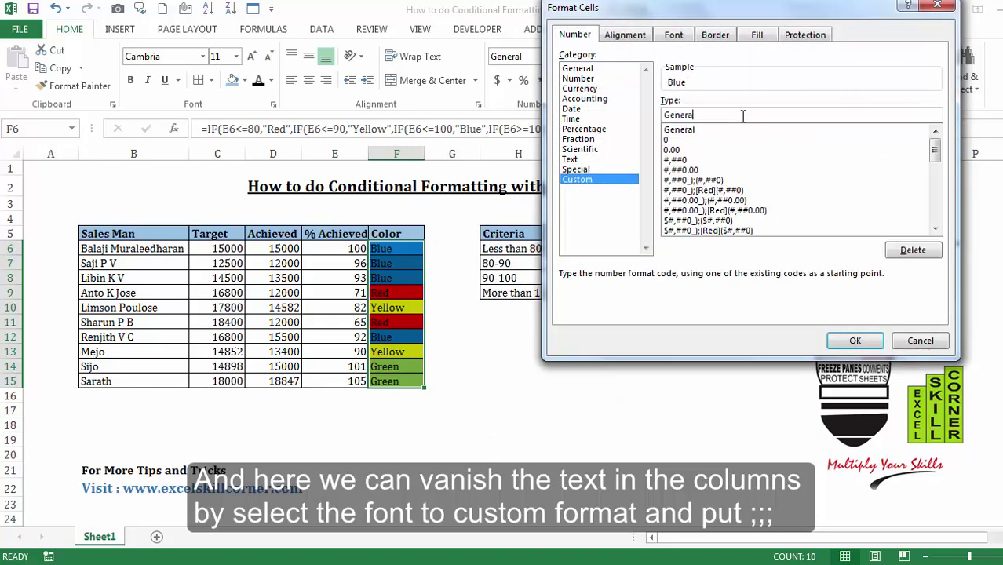
{"action": "key", "text": "BackSpace"}
{"action": "key", "text": "BackSpace"}
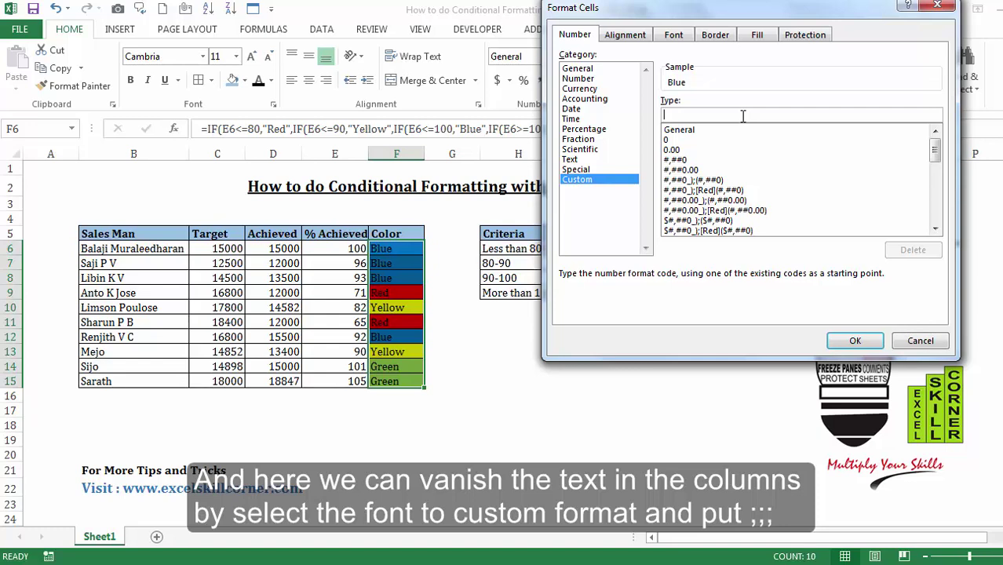
{"action": "type", "text": ";;;"}
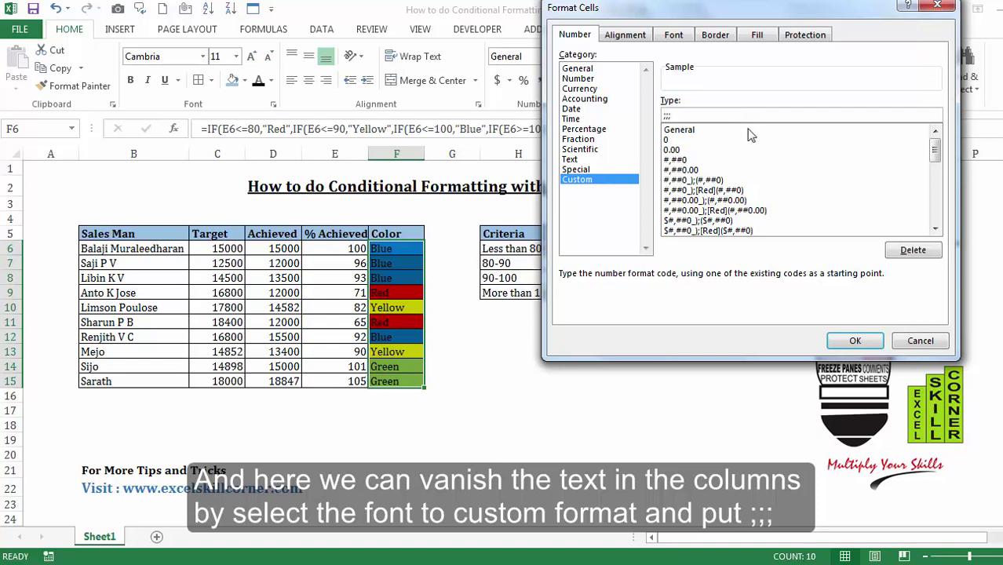
{"action": "left_click", "coordinate": [864, 342]}
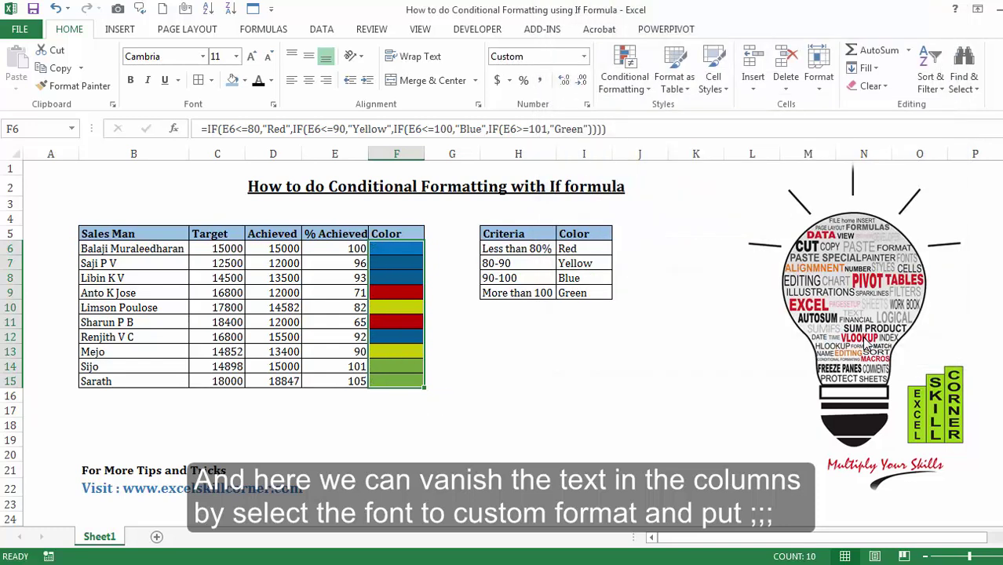
{"action": "left_click", "coordinate": [548, 406]}
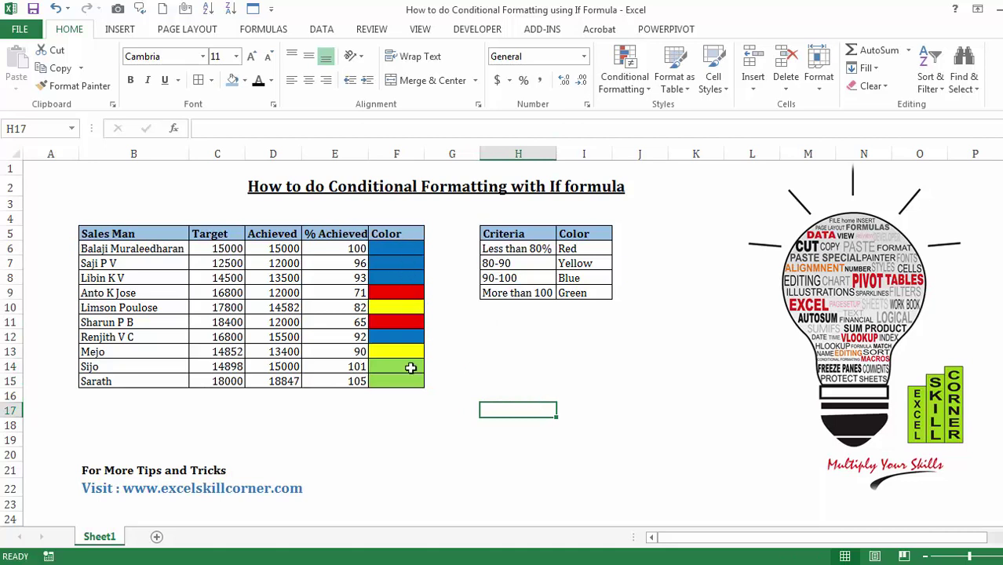
Check the Color formulas in F6, F8 and F9.
{"action": "left_click", "coordinate": [409, 253]}
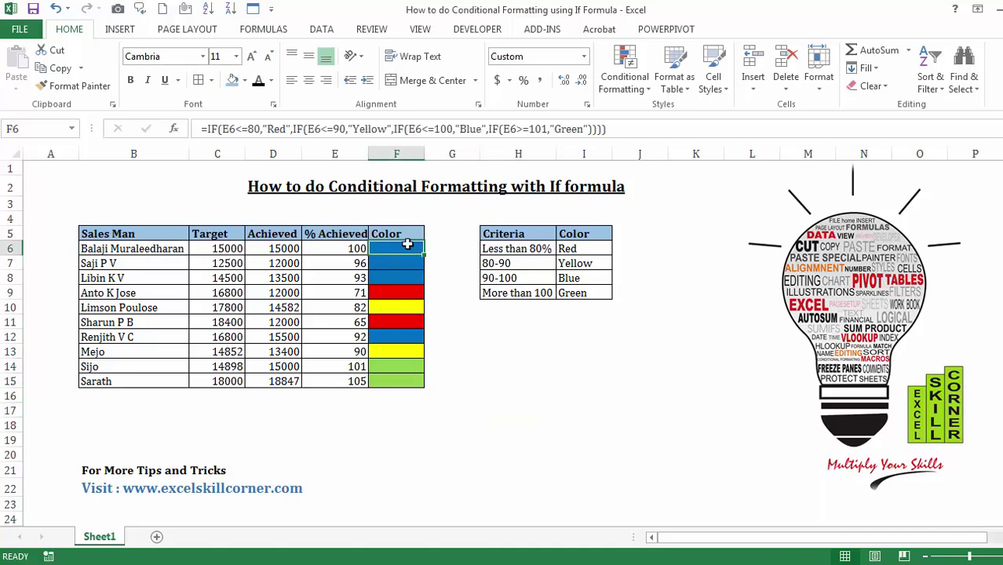
{"action": "left_click", "coordinate": [402, 276]}
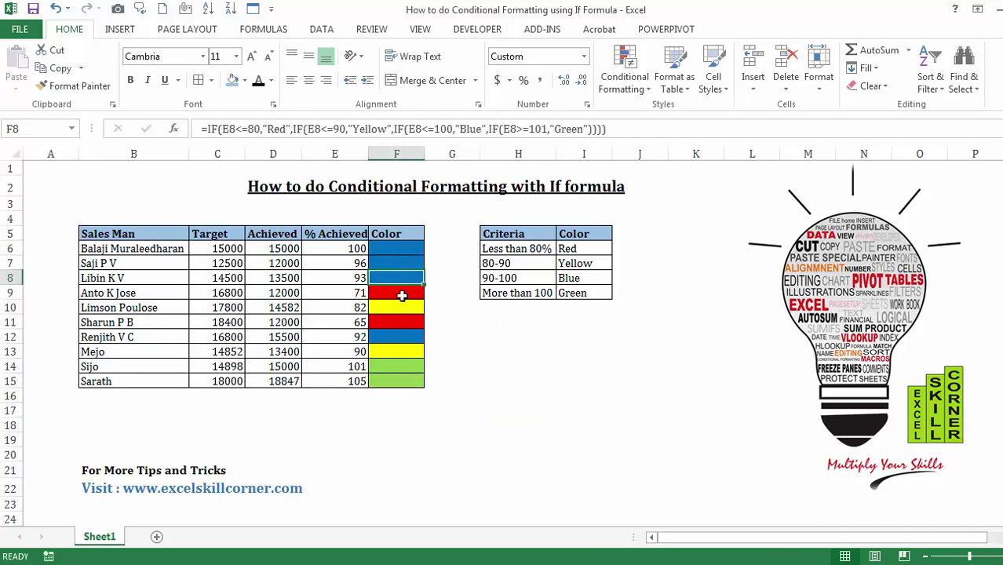
{"action": "left_click", "coordinate": [402, 296]}
{"action": "key", "text": "Down"}
{"action": "key", "text": "Down"}
{"action": "key", "text": "Down"}
{"action": "key", "text": "Down"}
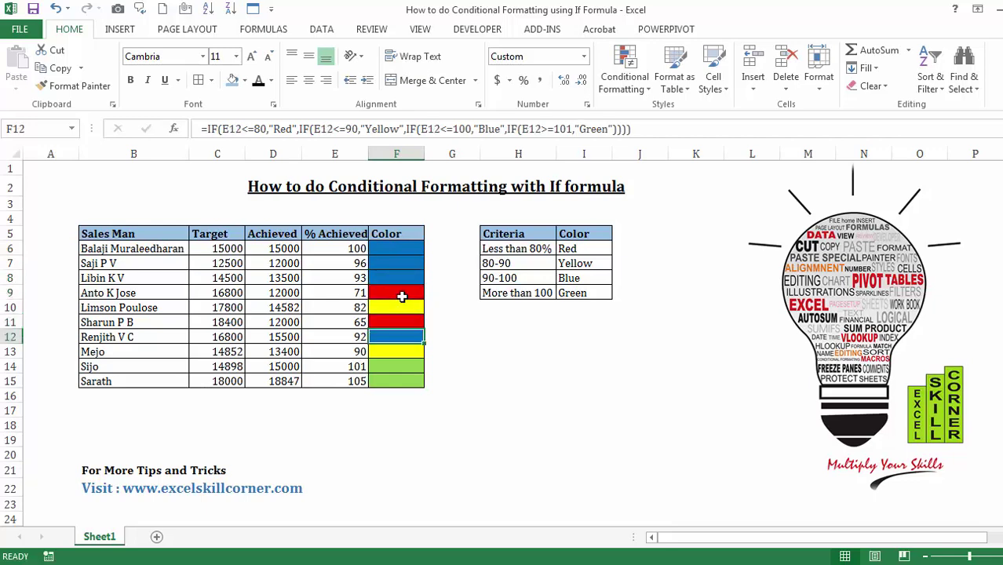
Try 16000 in D6, set it back to 15000, and enter 10000 in D8.
{"action": "left_click", "coordinate": [265, 248]}
{"action": "type", "text": "1"}
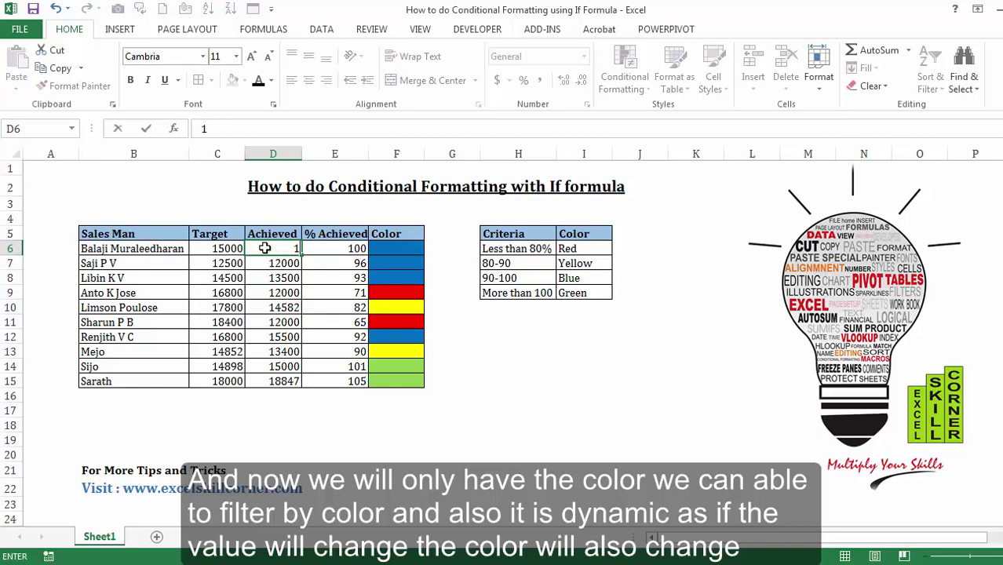
{"action": "type", "text": "6000"}
{"action": "key", "text": "Return"}
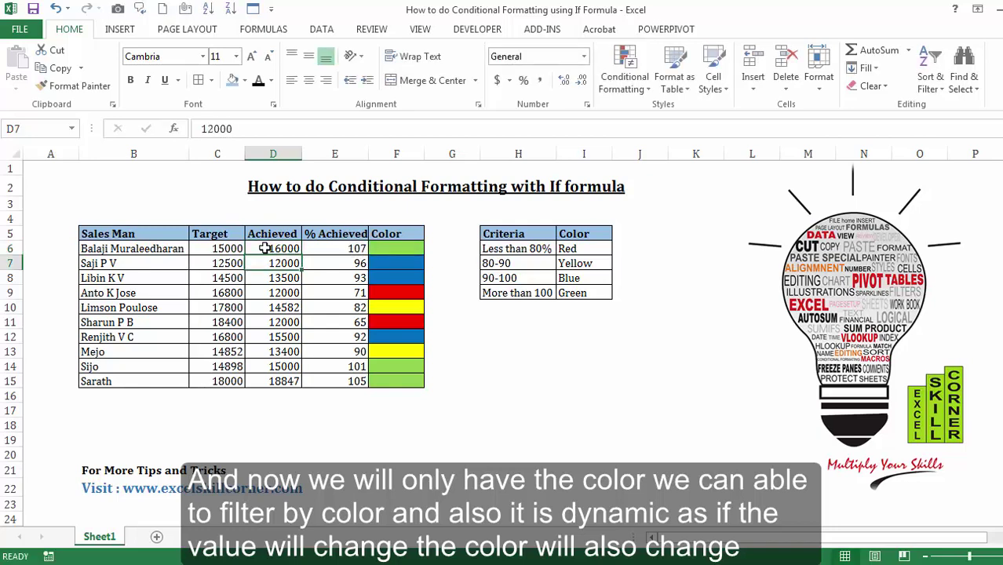
{"action": "left_click", "coordinate": [266, 248]}
{"action": "type", "text": "1500"}
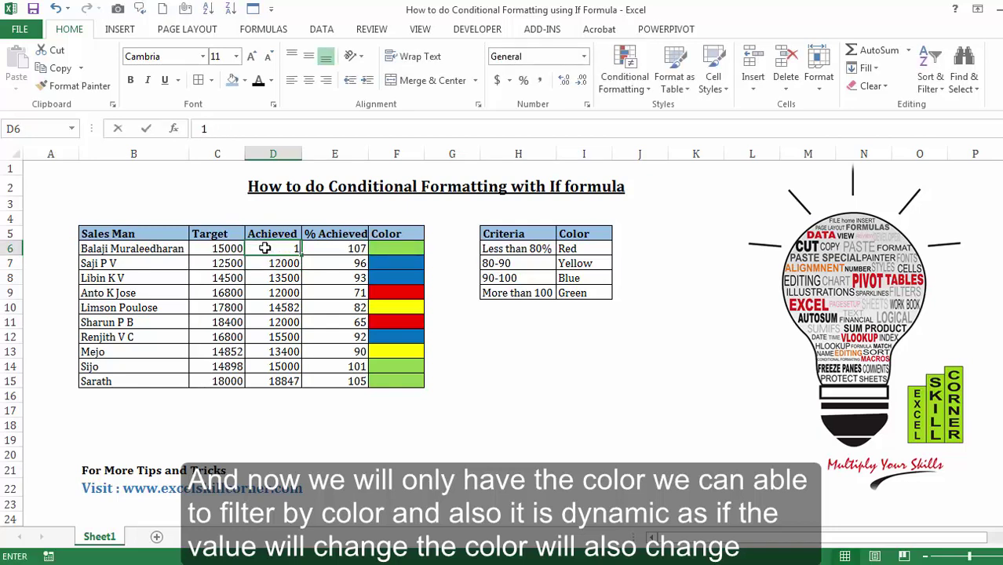
{"action": "key", "text": "Return"}
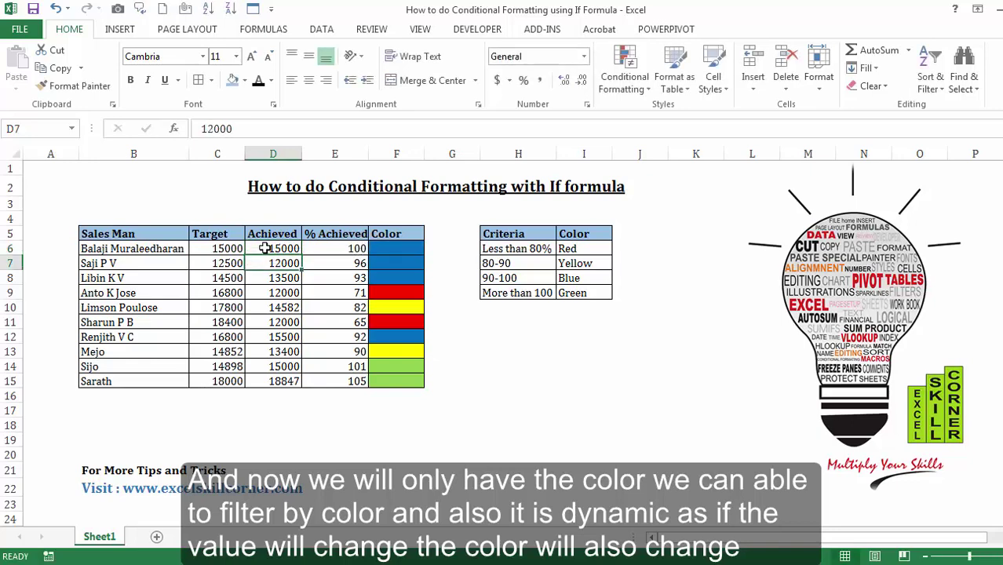
{"action": "key", "text": "Return"}
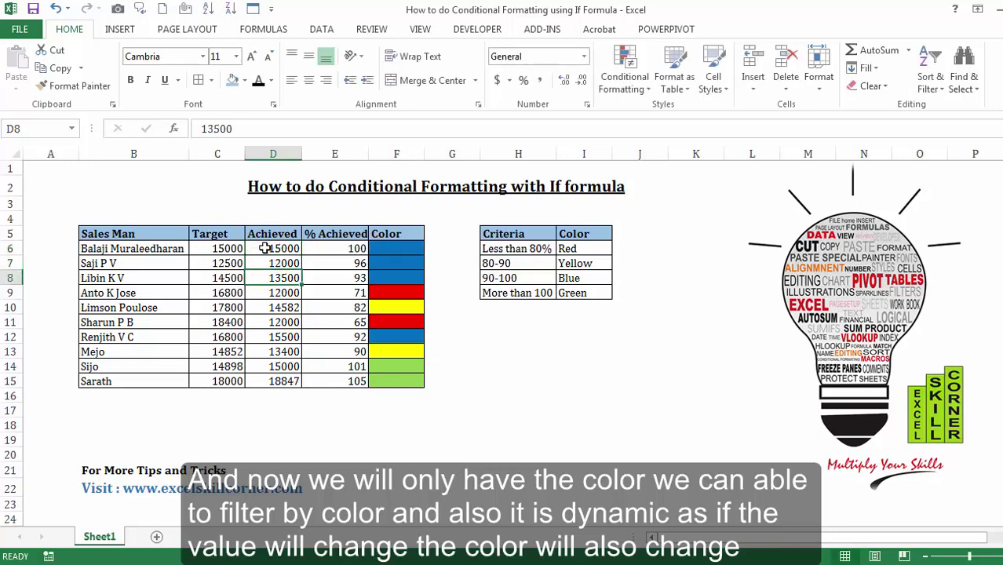
{"action": "type", "text": "100000"}
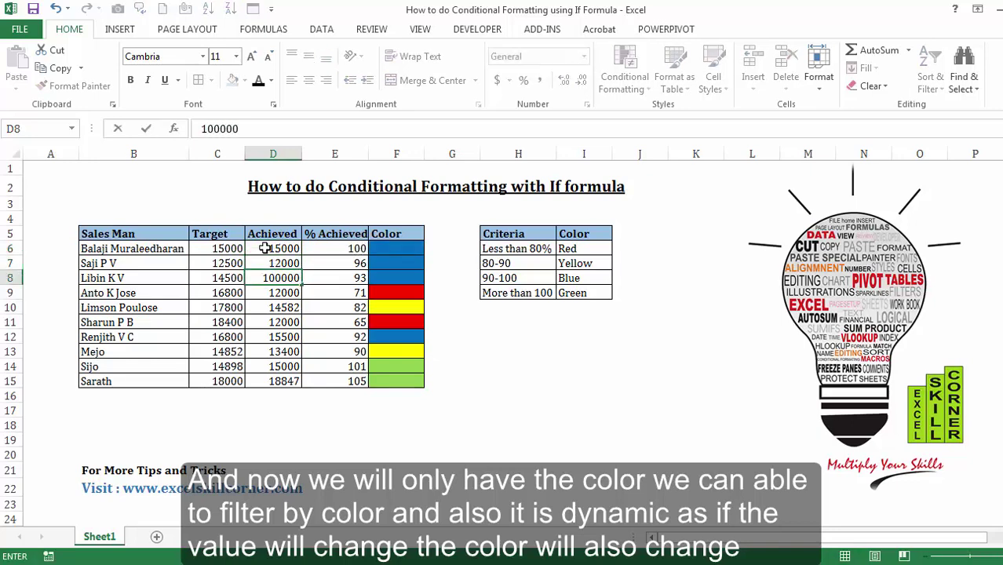
{"action": "key", "text": "Return"}
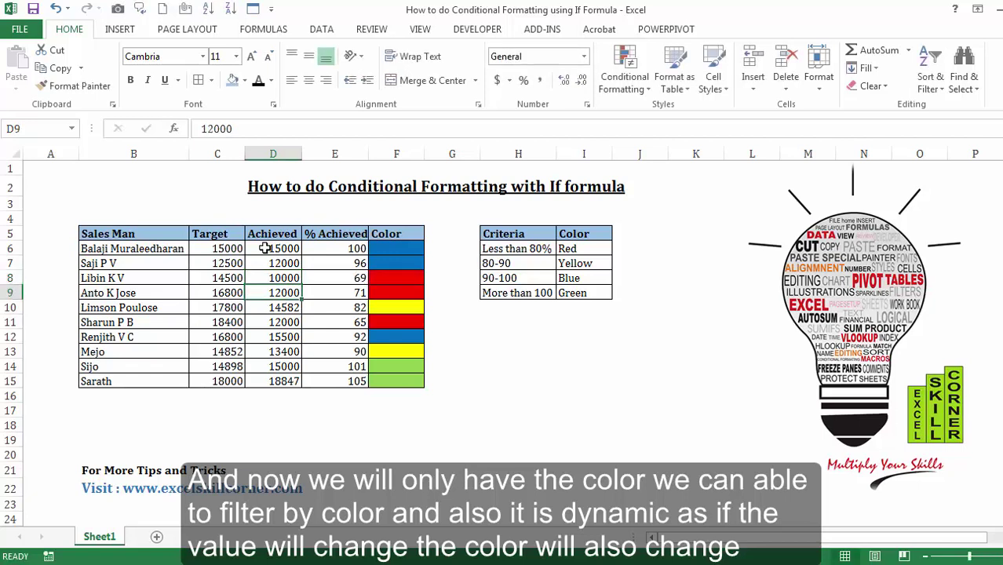
Review the criteria table's ranges and colours, then return to the Color header cell.
{"action": "key", "text": "Right"}
{"action": "key", "text": "Right"}
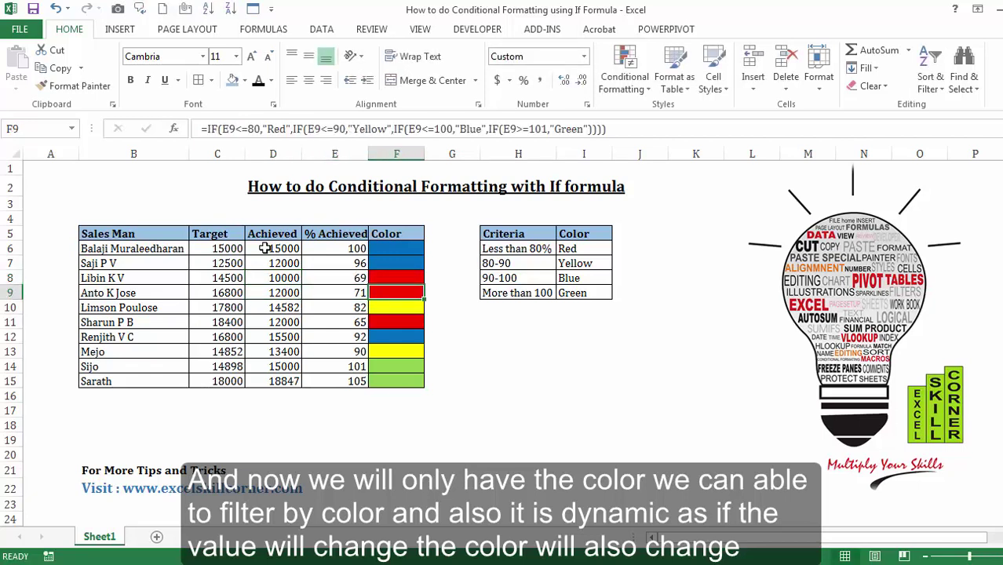
{"action": "key", "text": "Right"}
{"action": "key", "text": "Right"}
{"action": "key", "text": "Up"}
{"action": "key", "text": "Right"}
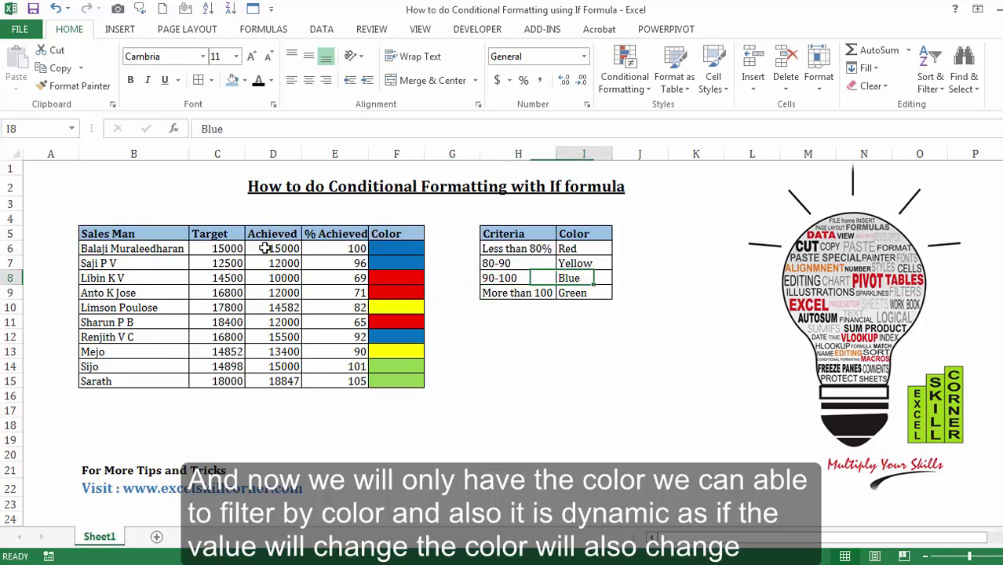
{"action": "key", "text": "Up"}
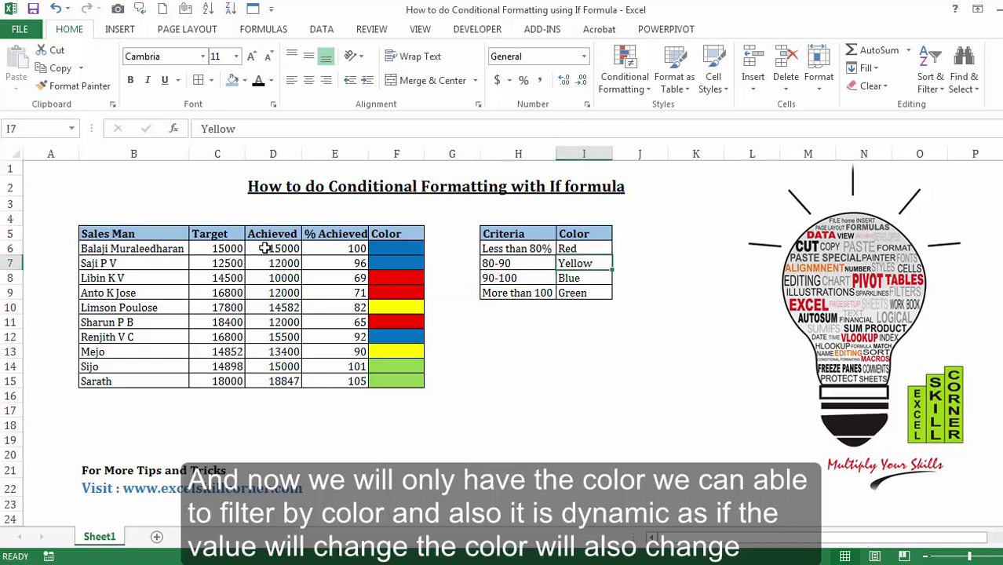
{"action": "key", "text": "Left"}
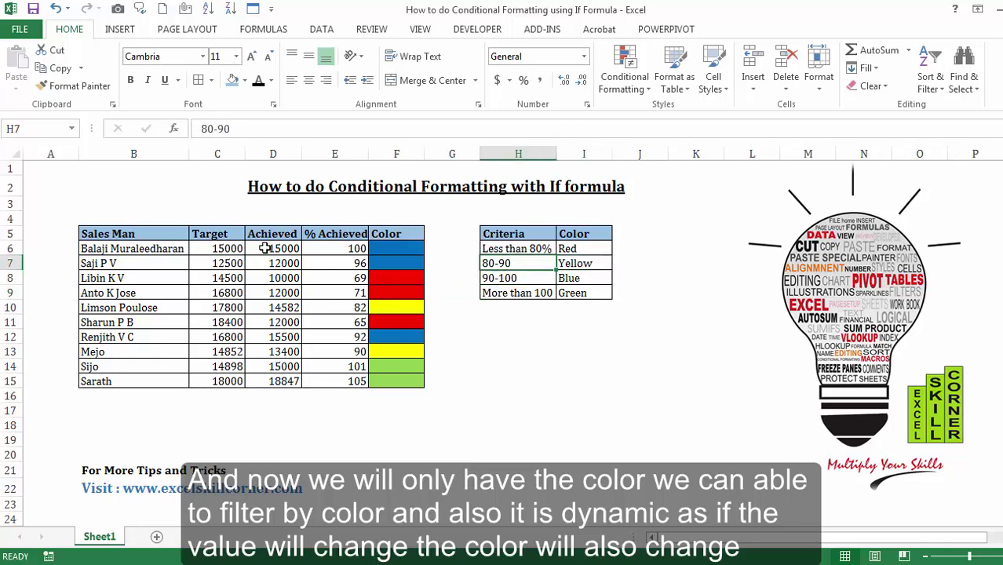
{"action": "key", "text": "Left"}
{"action": "key", "text": "Up"}
{"action": "key", "text": "Up"}
{"action": "key", "text": "Left"}
Select the whole sales table and add filter controls to its headers.
{"action": "key", "text": "ctrl+shift+Left"}
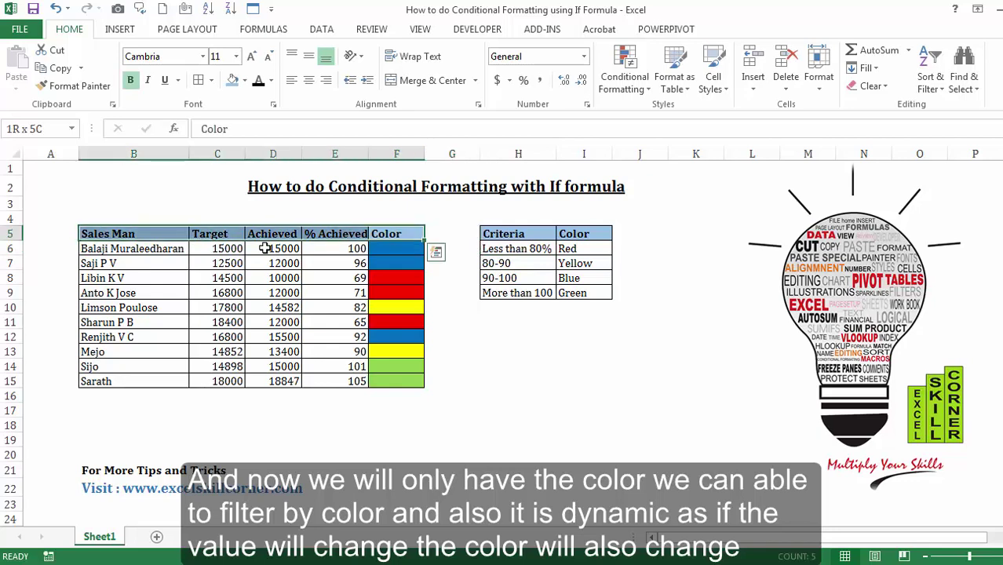
{"action": "key", "text": "ctrl+shift+Down"}
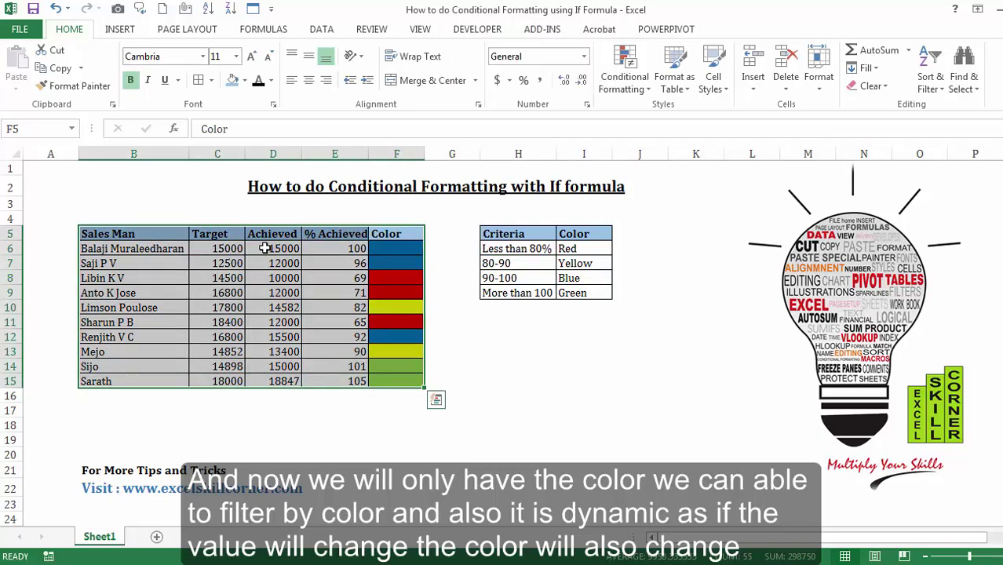
{"action": "key", "text": "ctrl+shift+l"}
{"action": "key", "text": "Right"}
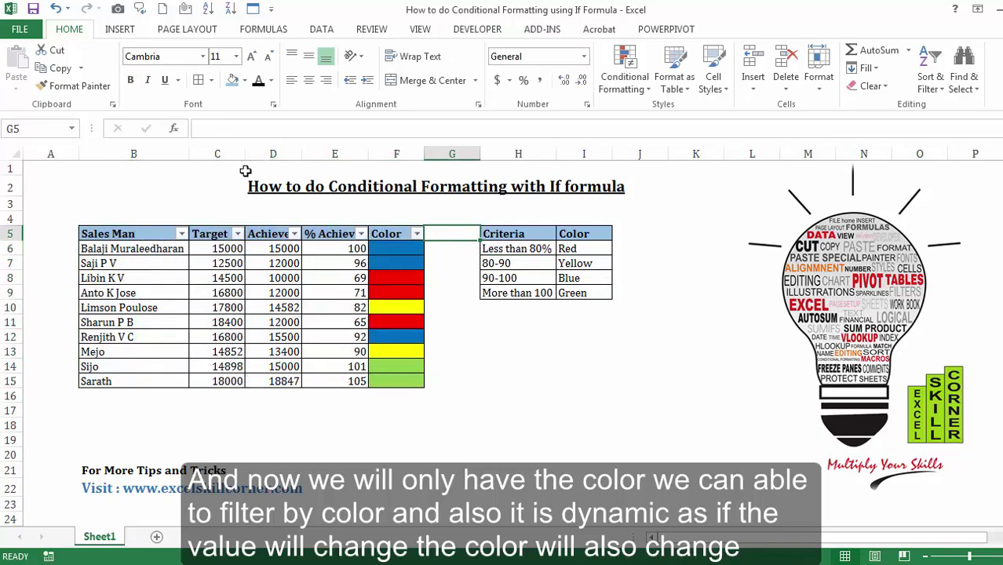
Sort the table by the Color column with yellow rows first.
{"action": "left_click", "coordinate": [417, 234]}
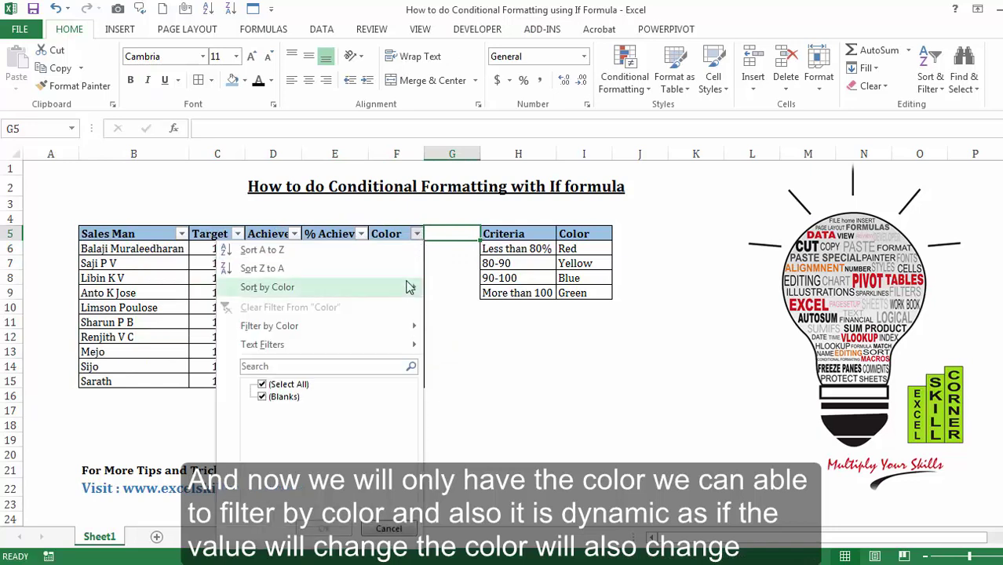
{"action": "mouse_move", "coordinate": [410, 286]}
{"action": "left_click", "coordinate": [467, 346]}
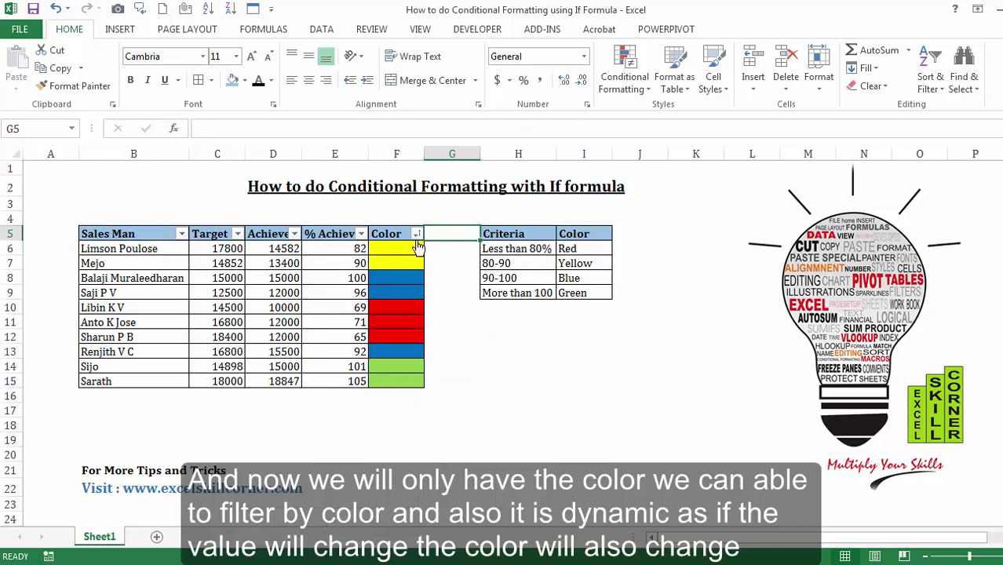
Filter the Color column to show only yellow rows.
{"action": "left_click", "coordinate": [417, 234]}
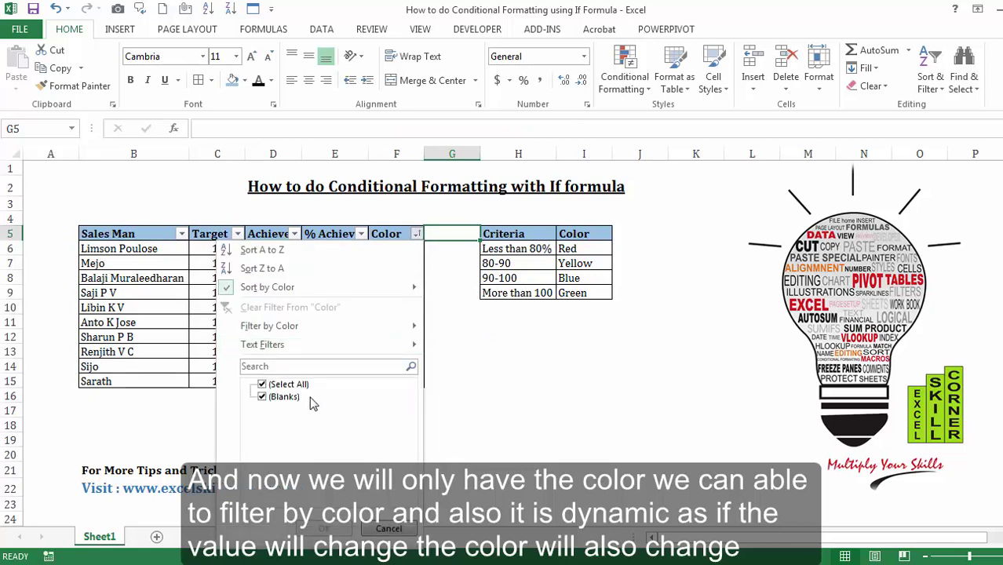
{"action": "left_click", "coordinate": [263, 398]}
{"action": "mouse_move", "coordinate": [375, 321]}
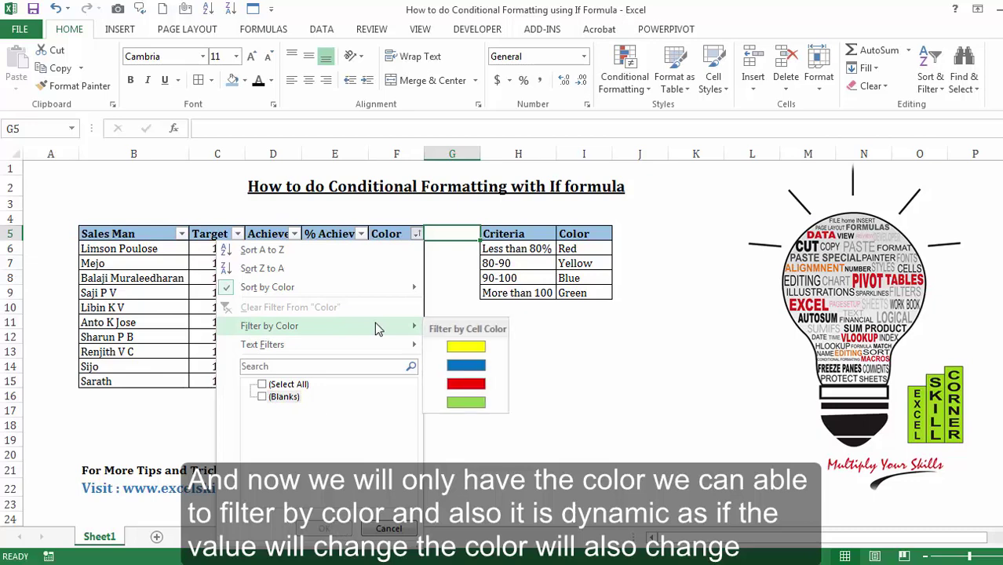
{"action": "left_click", "coordinate": [451, 353]}
{"action": "left_click", "coordinate": [421, 331]}
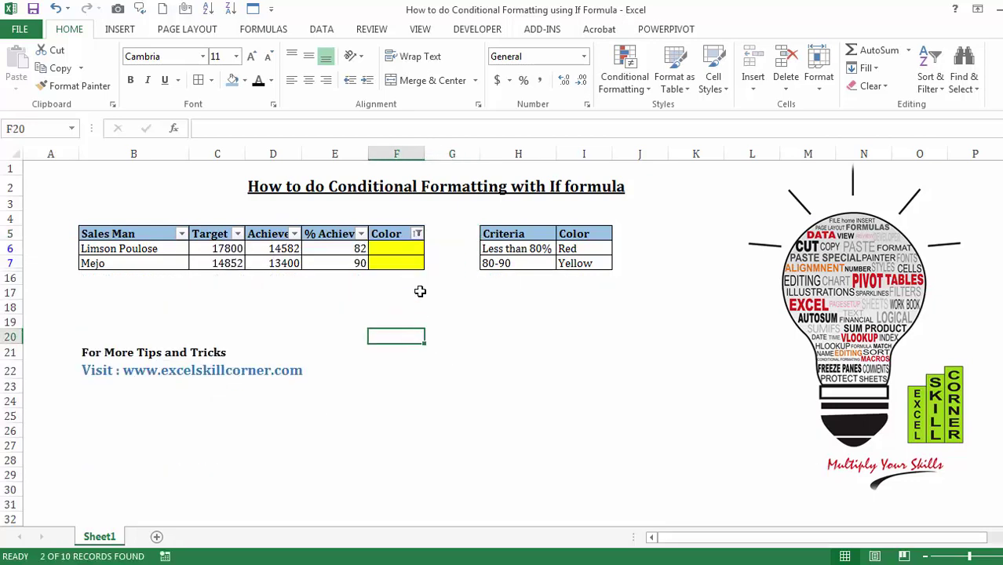
Clear the yellow filter and filter the Color column to blue rows instead.
{"action": "left_click", "coordinate": [418, 234]}
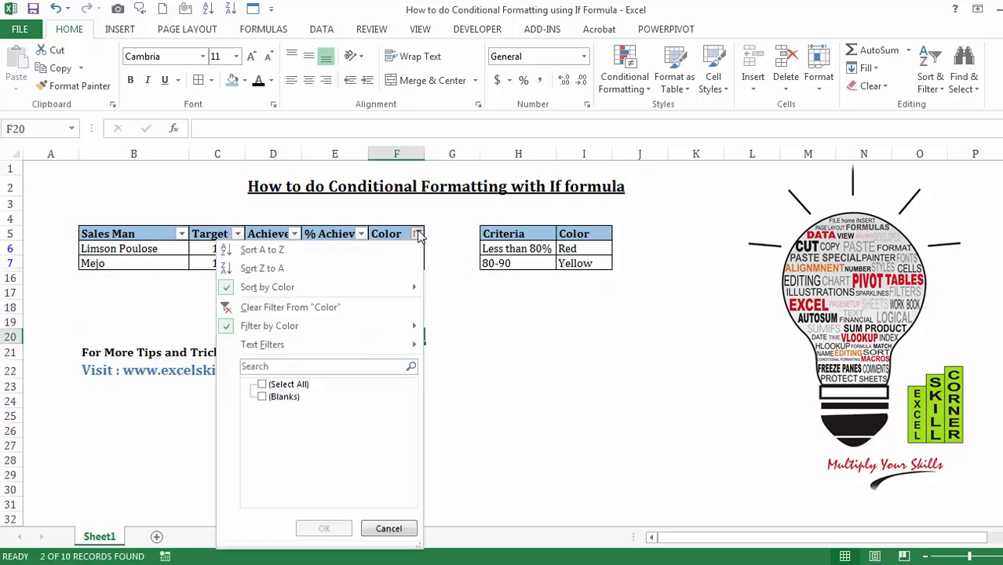
{"action": "left_click", "coordinate": [375, 310]}
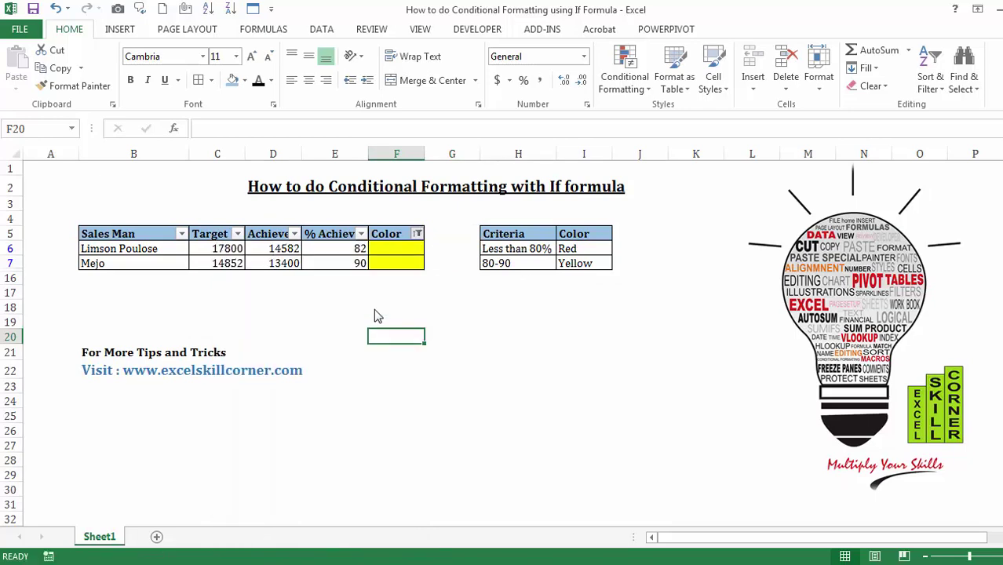
{"action": "left_click", "coordinate": [417, 235]}
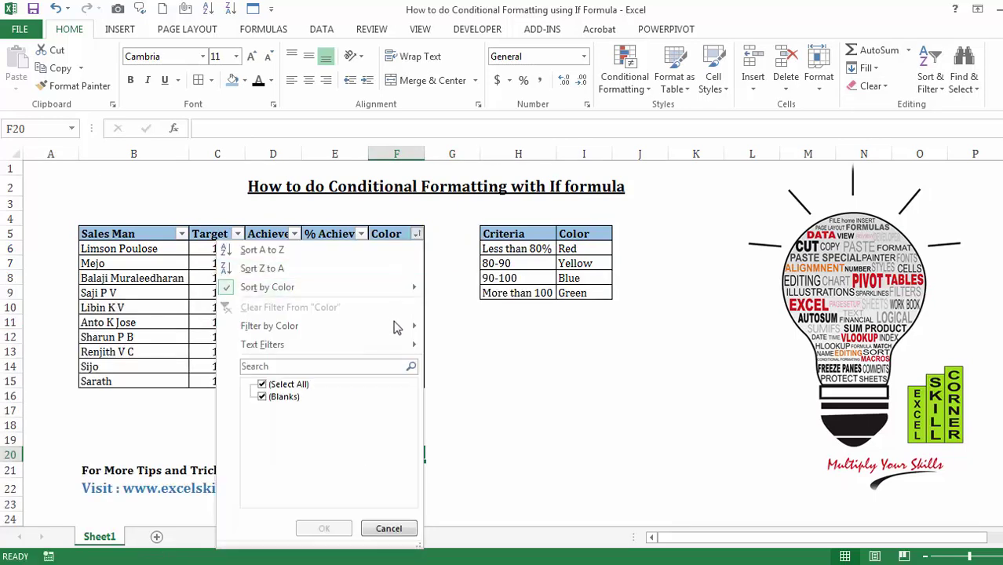
{"action": "mouse_move", "coordinate": [396, 325]}
{"action": "left_click", "coordinate": [453, 367]}
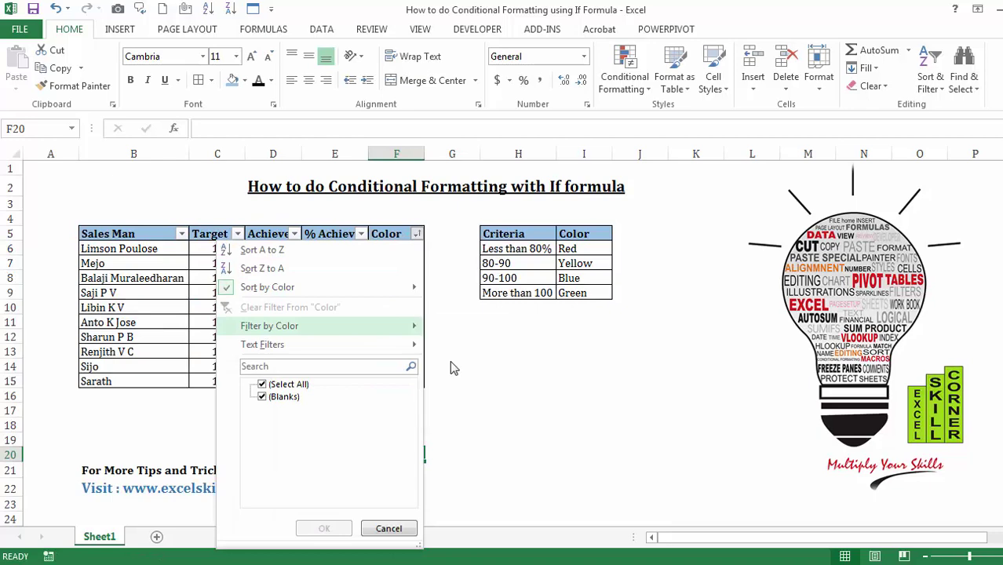
{"action": "left_click", "coordinate": [437, 304]}
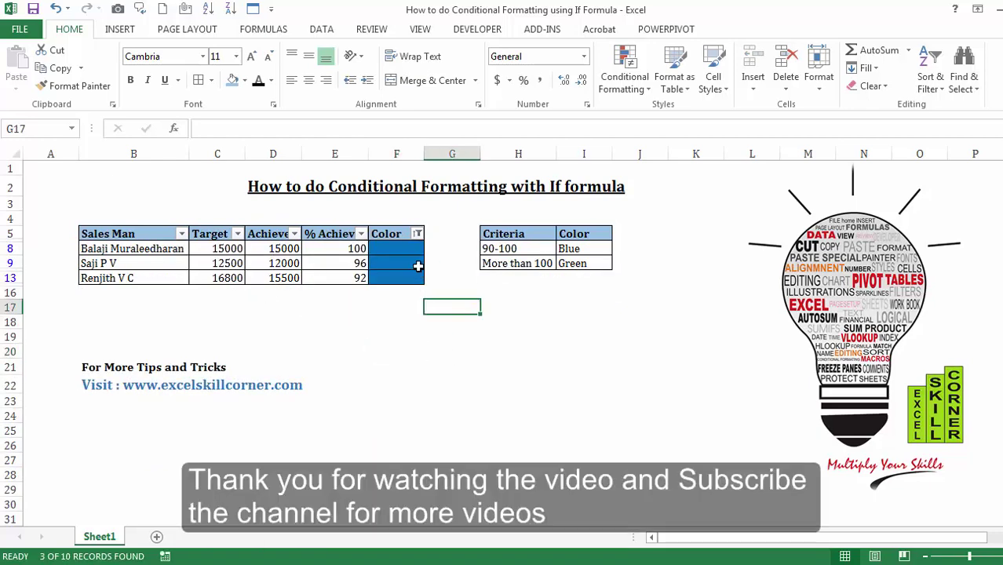
Clear the blue Color filter so all ten rows show.
{"action": "left_click", "coordinate": [416, 235]}
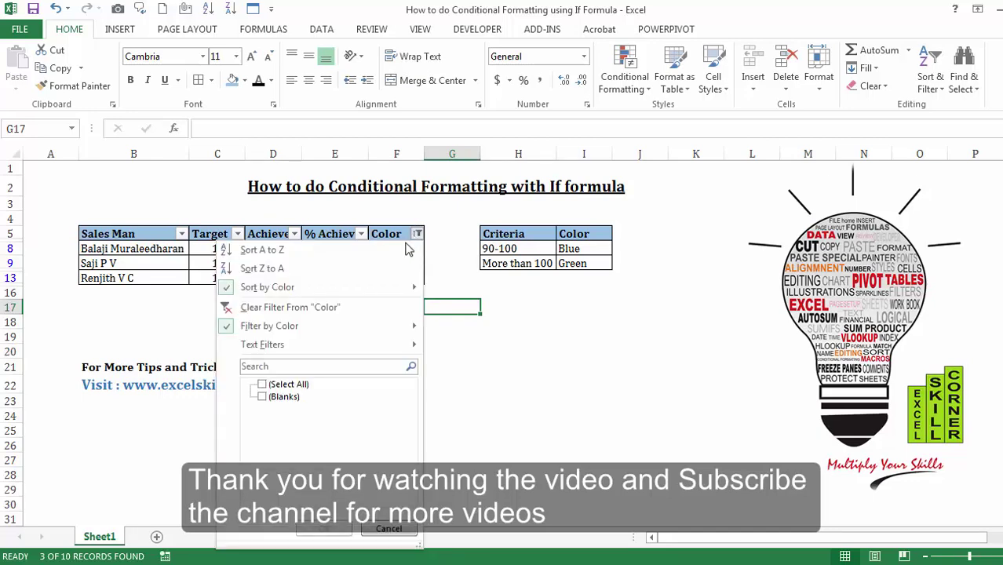
{"action": "left_click", "coordinate": [371, 308]}
{"action": "left_click", "coordinate": [519, 337]}
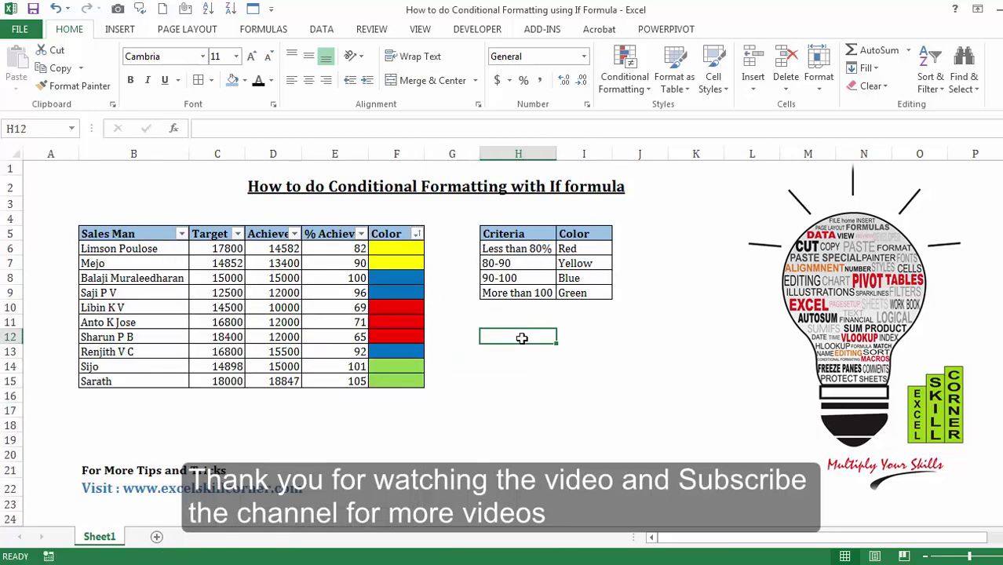
{"action": "left_click", "coordinate": [500, 432]}
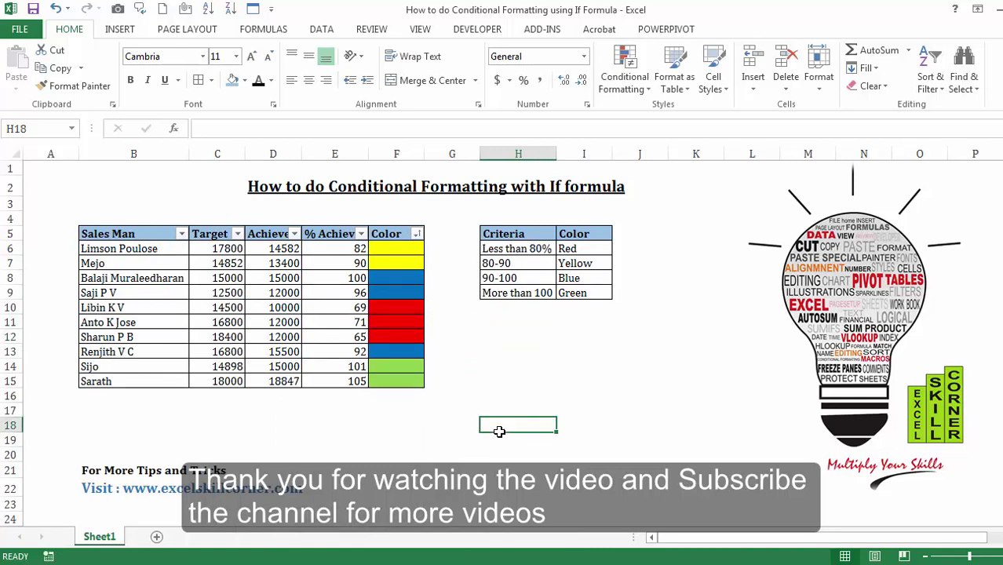